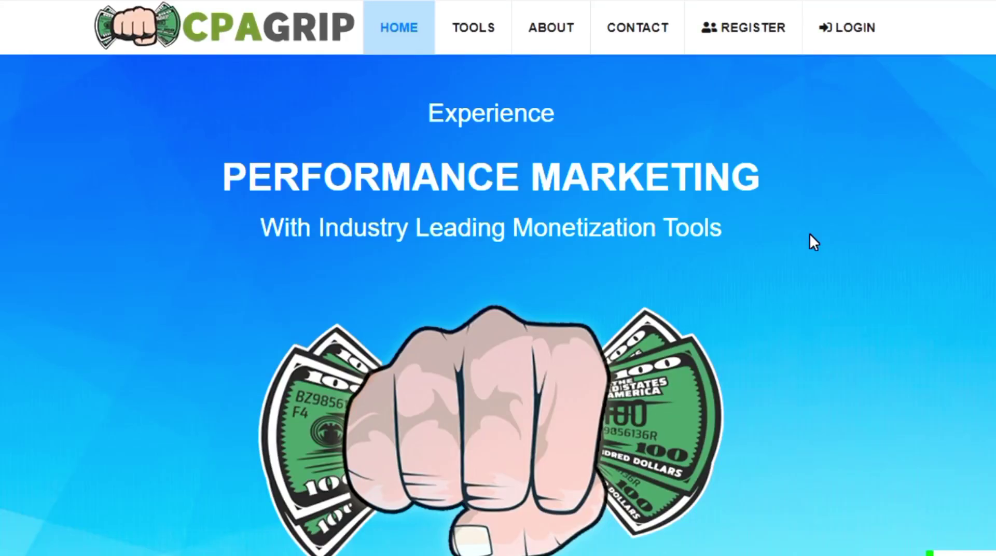
Step: Add the +234 country code before the phone number, fill in the IM name, and register
click(742, 48)
scroll(600, 191, down, 1)
scroll(600, 191, up, 1)
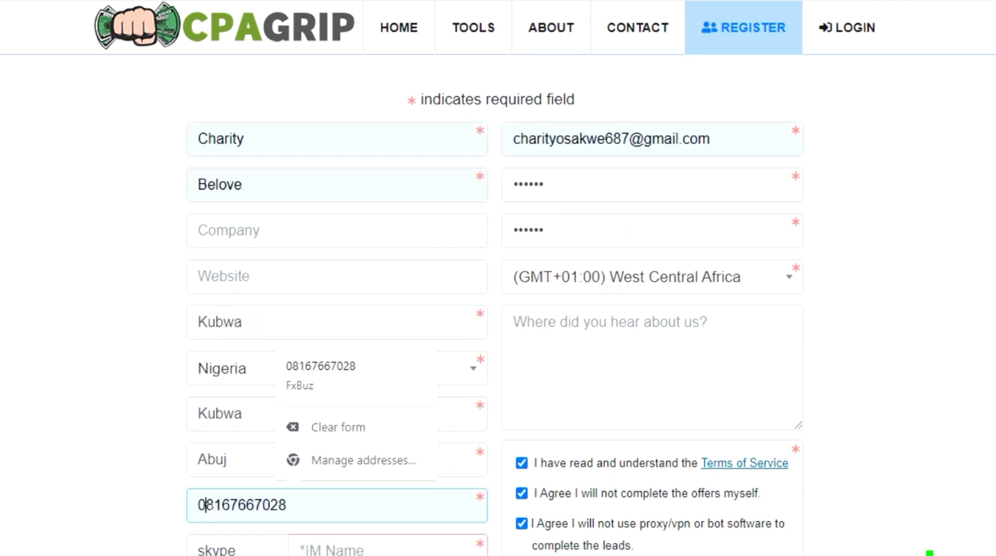
text(+234)
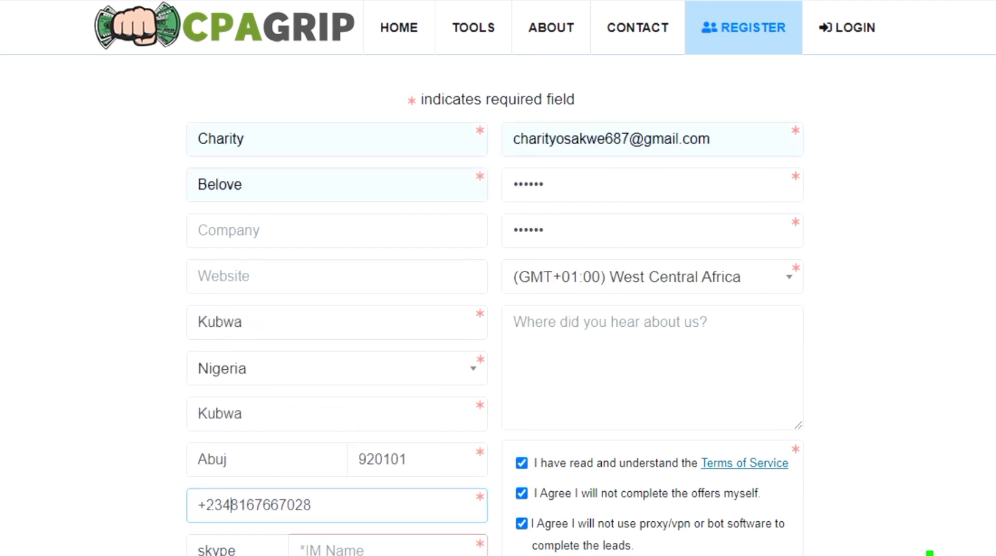
text(Charity)
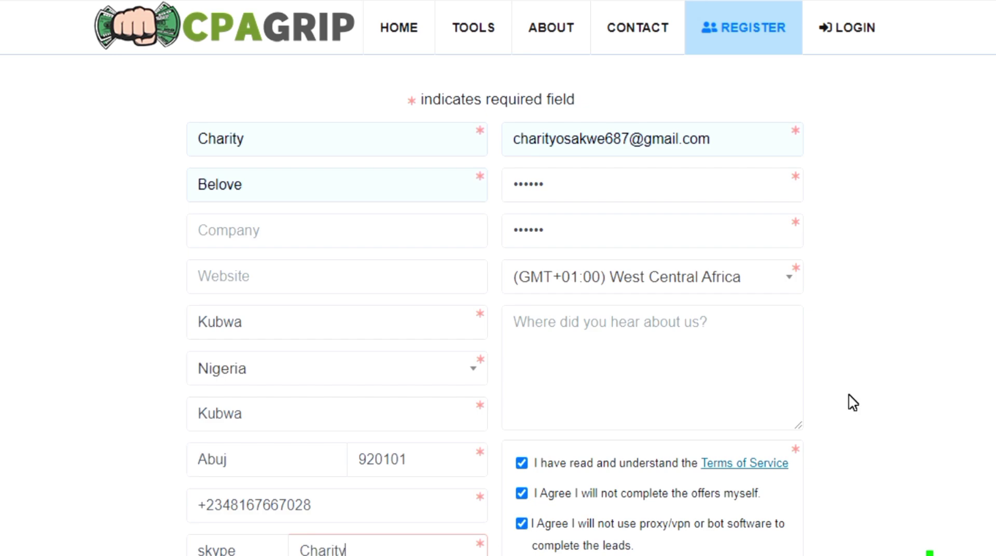
scroll(854, 403, down, 1)
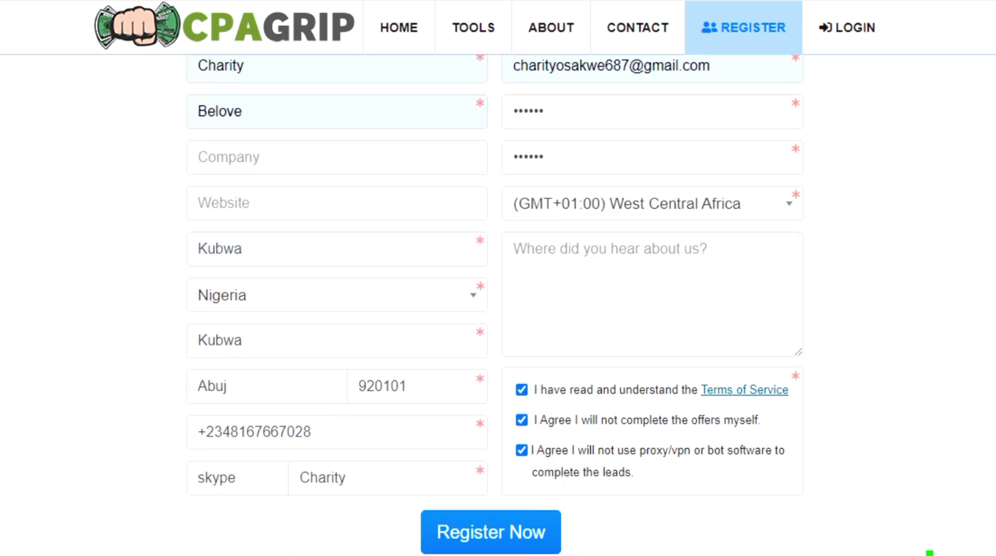
click(491, 531)
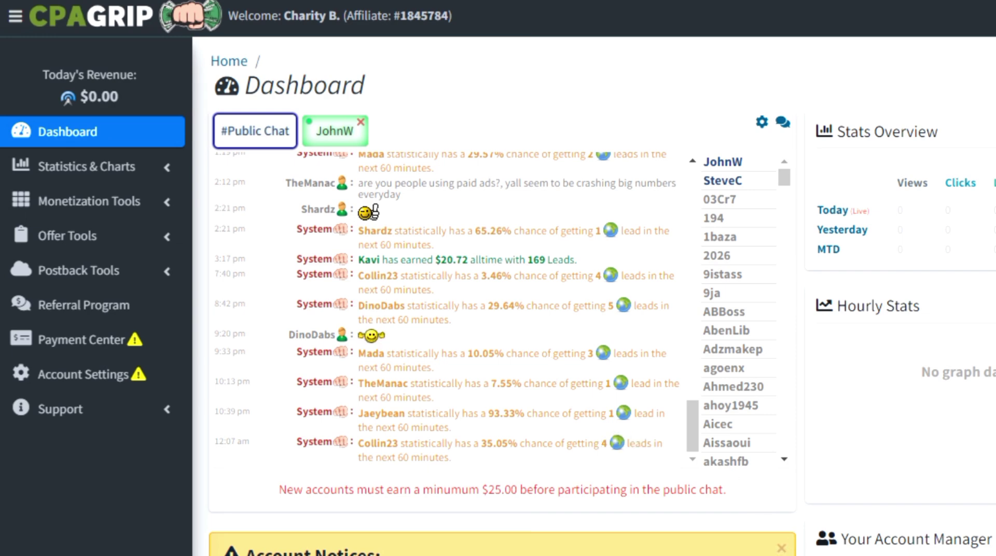
Step: Follow the validation URL in the 'CPAGrip Account Approved.' email to verify the account
scroll(498, 296, down, 5)
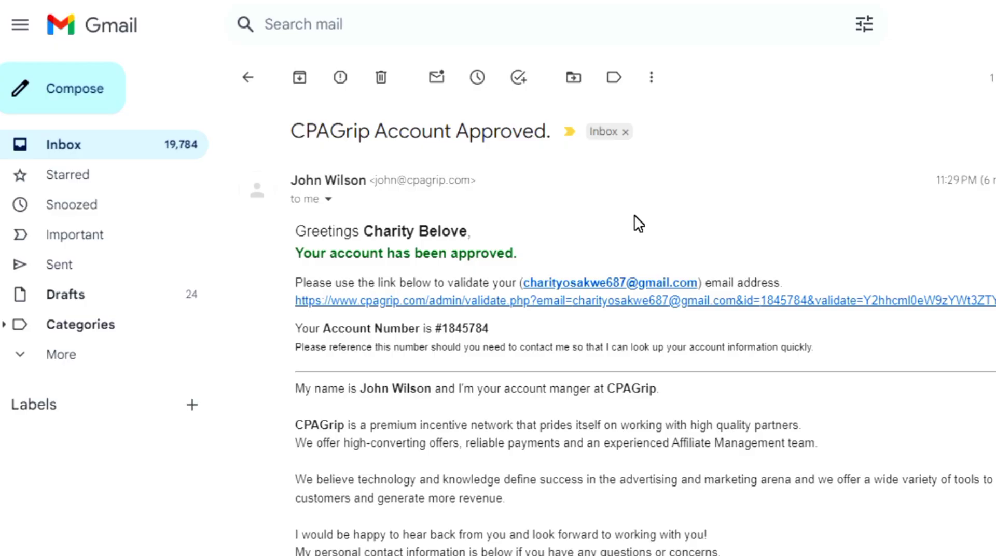
click(617, 305)
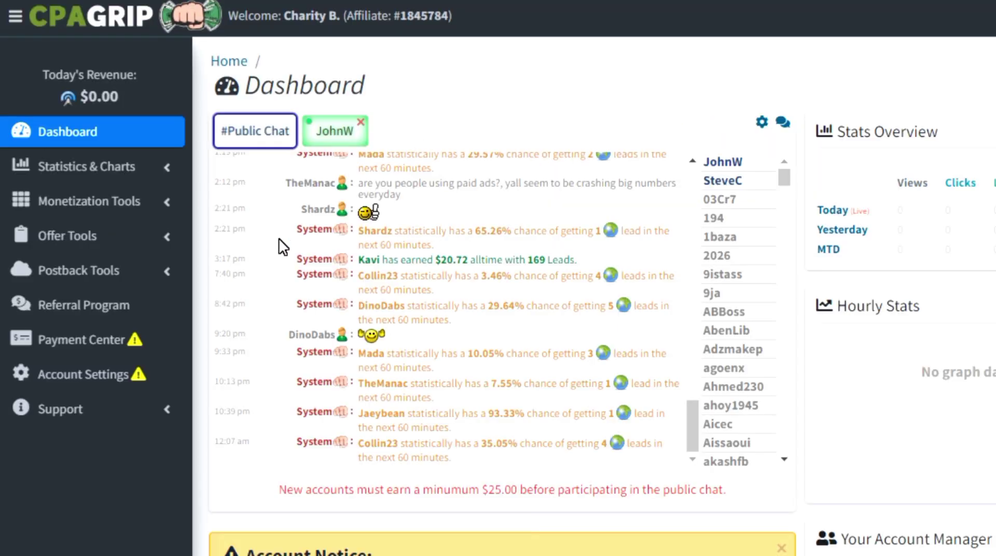
Step: Open My Offers under Offer Tools and scroll through the Nigeria offer table
click(141, 235)
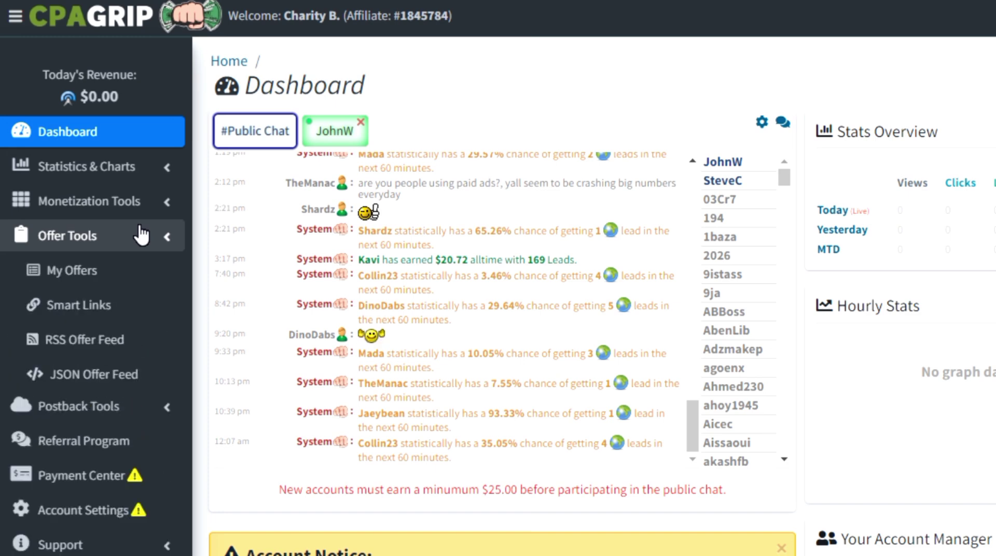
click(74, 282)
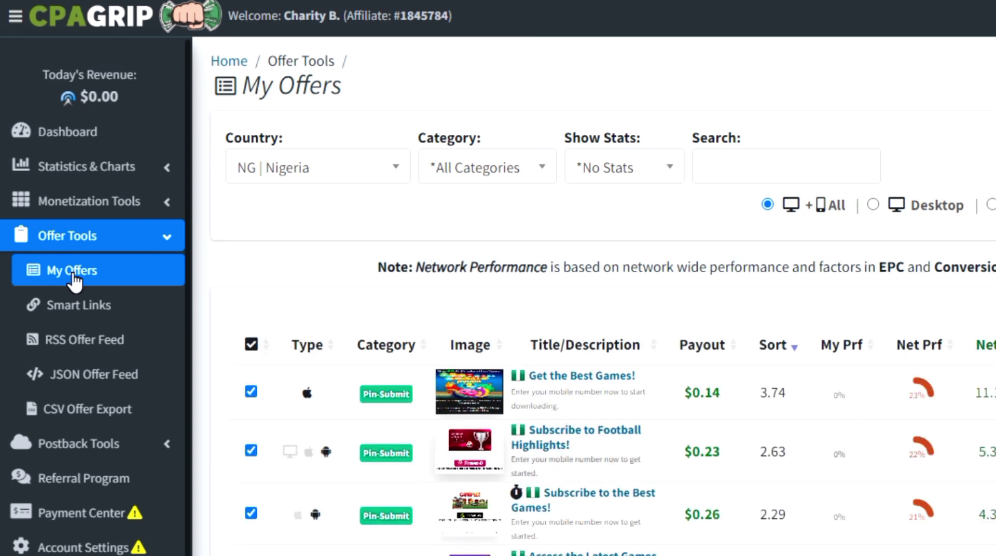
scroll(74, 282, down, 3)
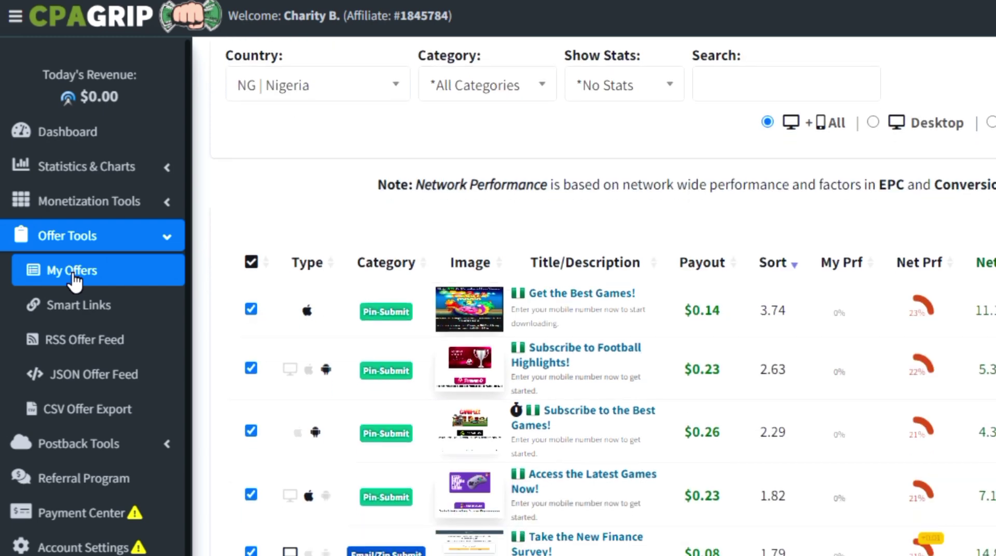
scroll(74, 281, down, 5)
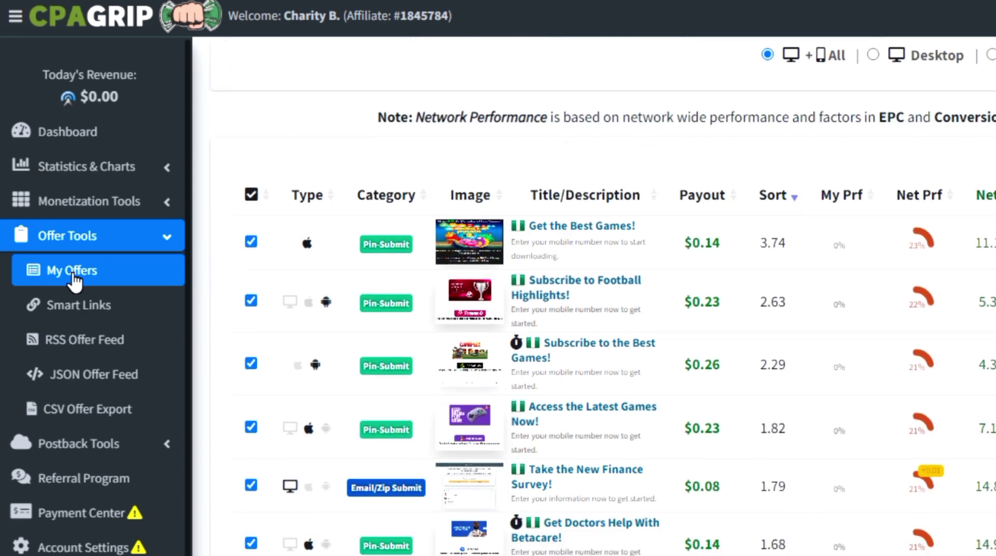
scroll(74, 280, down, 1)
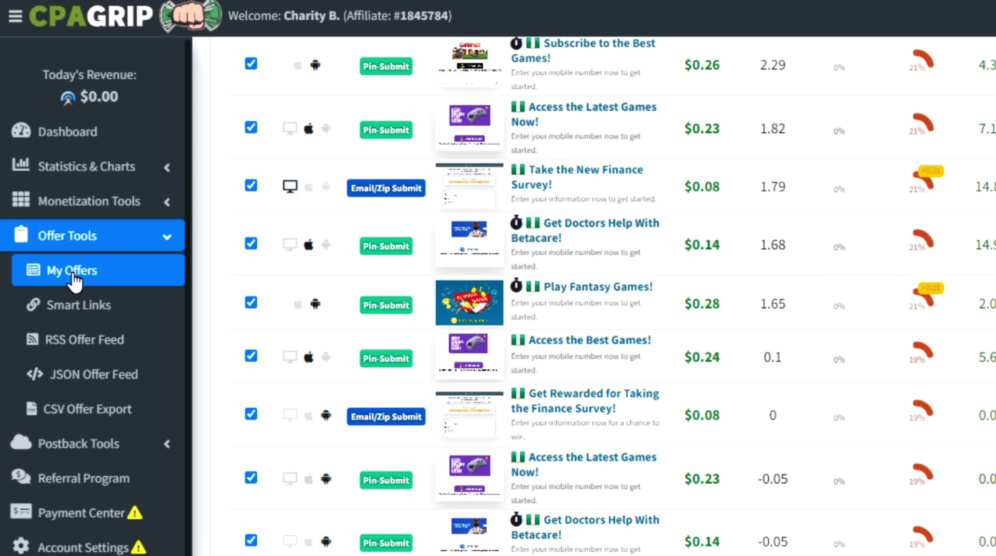
scroll(75, 280, up, 4)
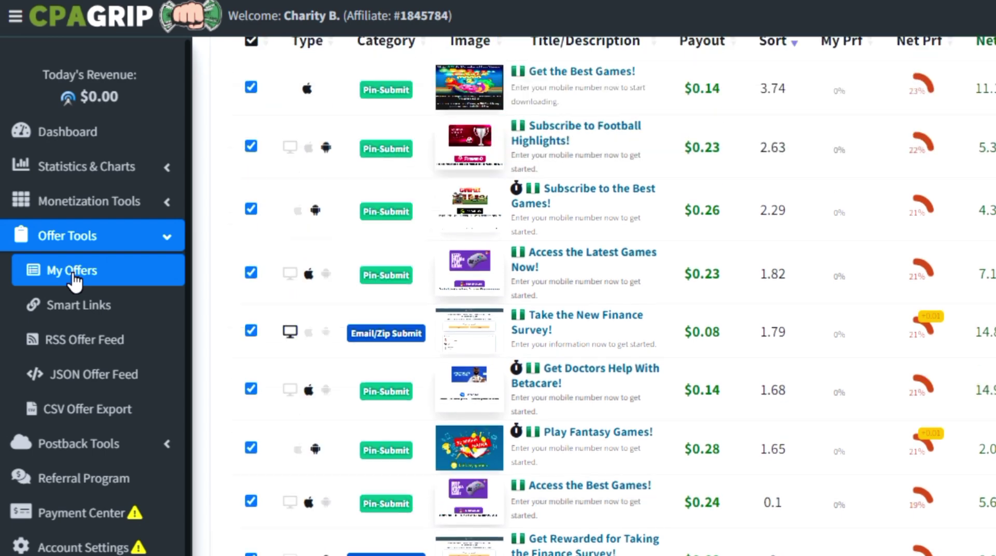
scroll(74, 280, up, 4)
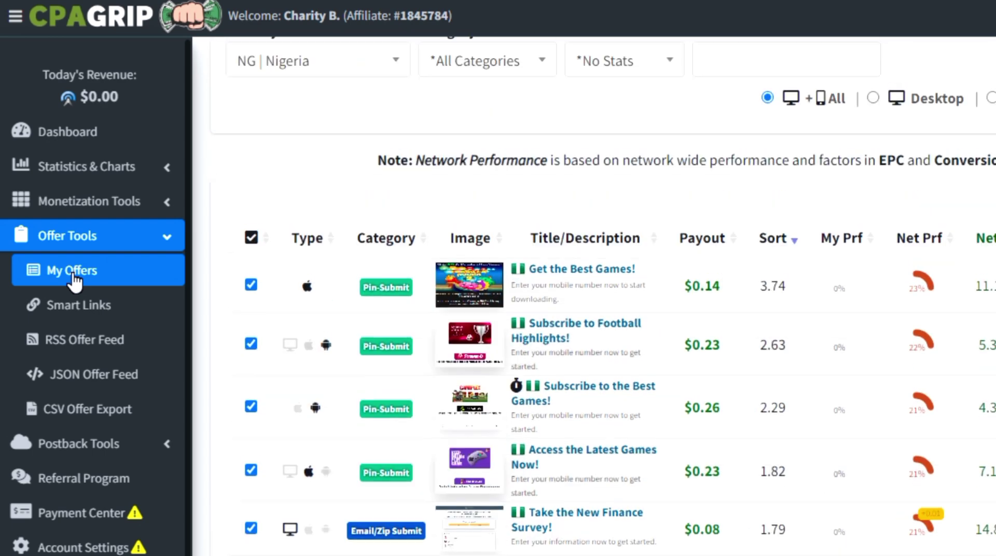
scroll(74, 280, up, 3)
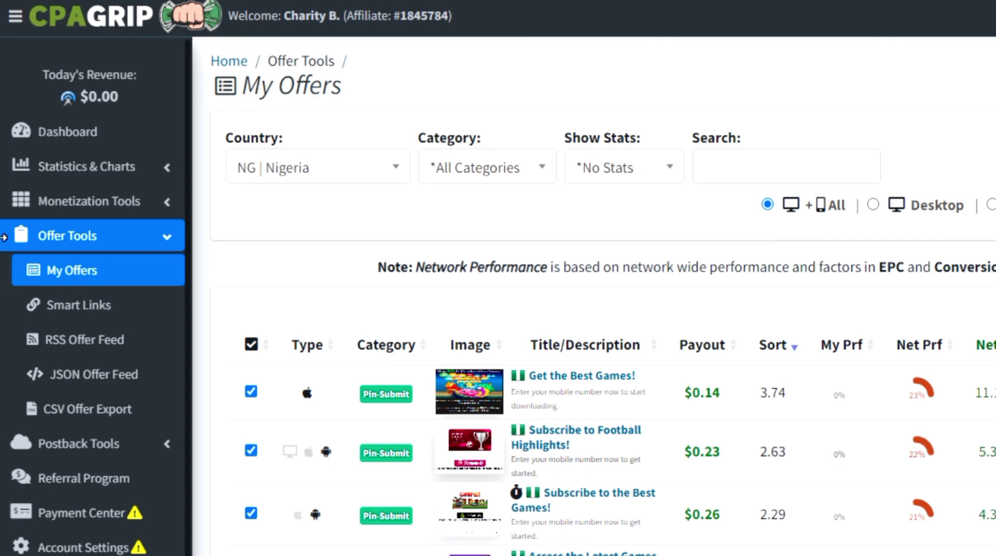
Step: Switch the offer country to France and sort the offers by payout
click(298, 164)
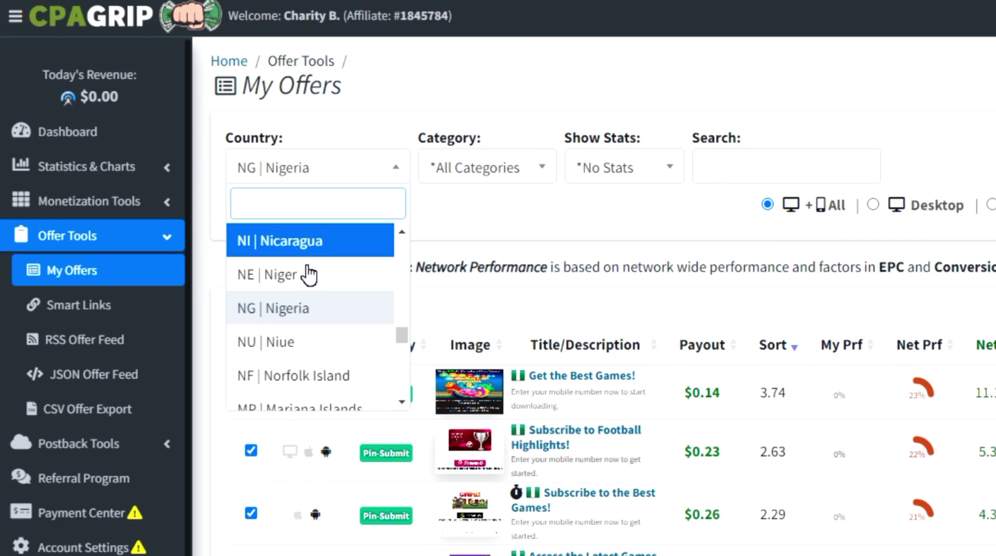
click(342, 236)
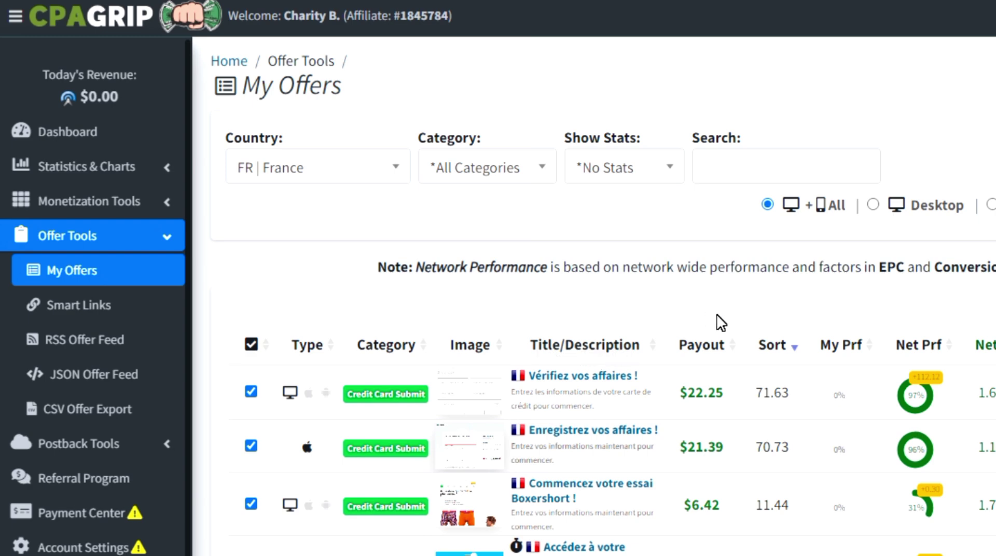
click(737, 345)
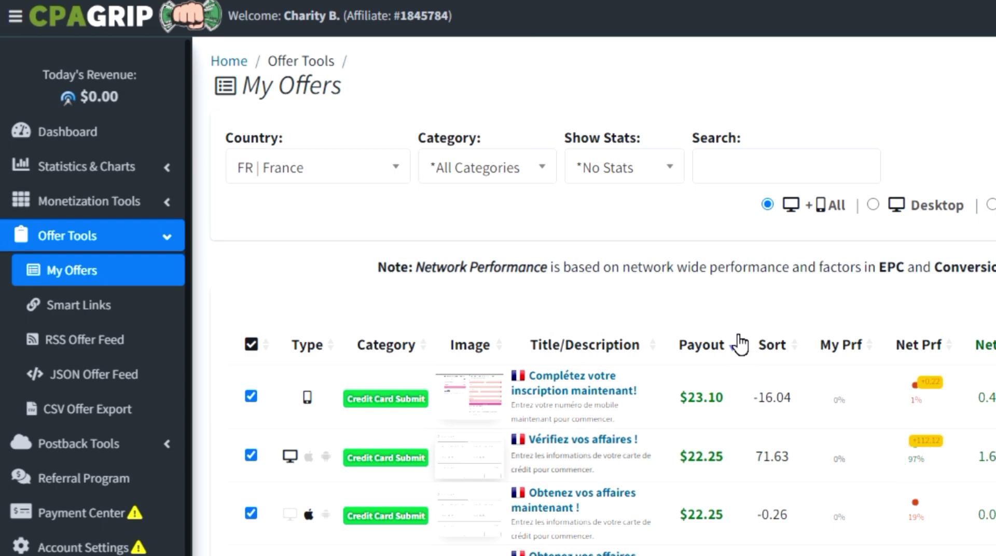
click(735, 344)
Step: Search 'ita' in the Country list and filter the offers to IT | Italy
scroll(692, 314, down, 1)
click(387, 169)
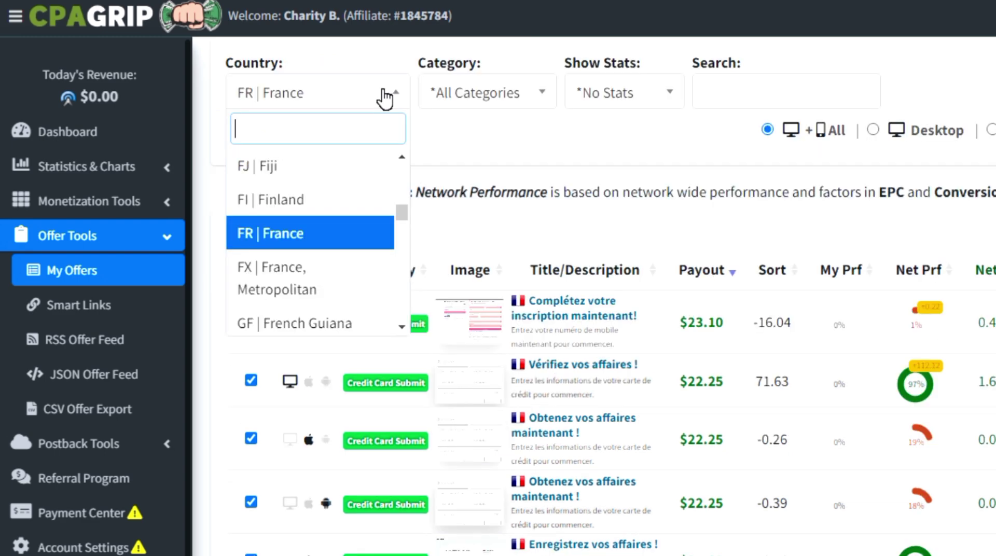
text(ita)
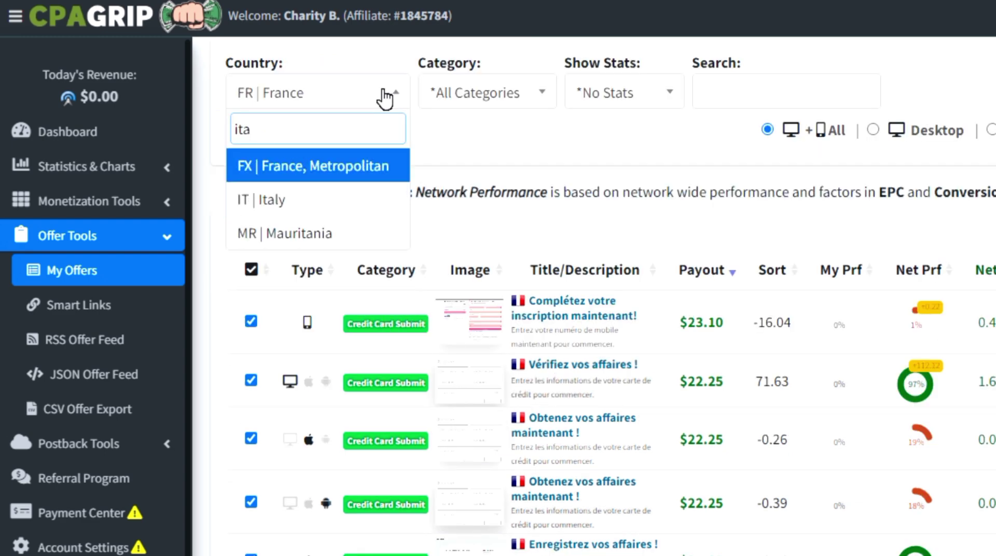
click(317, 201)
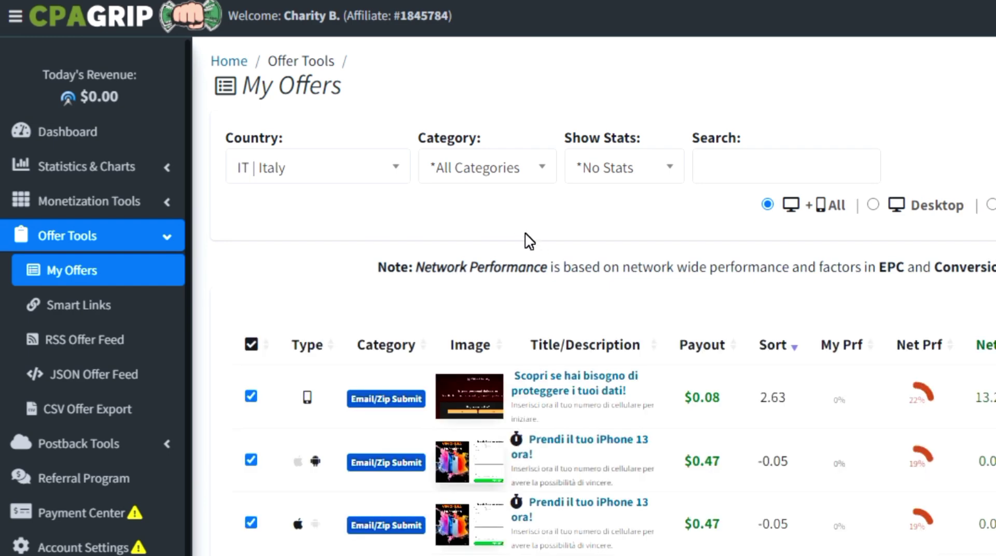
Step: Sort Italian offers by payout descending and open the $17.11 'Prendi il tuo iPhone 14 Pro!' offer
scroll(497, 232, down, 2)
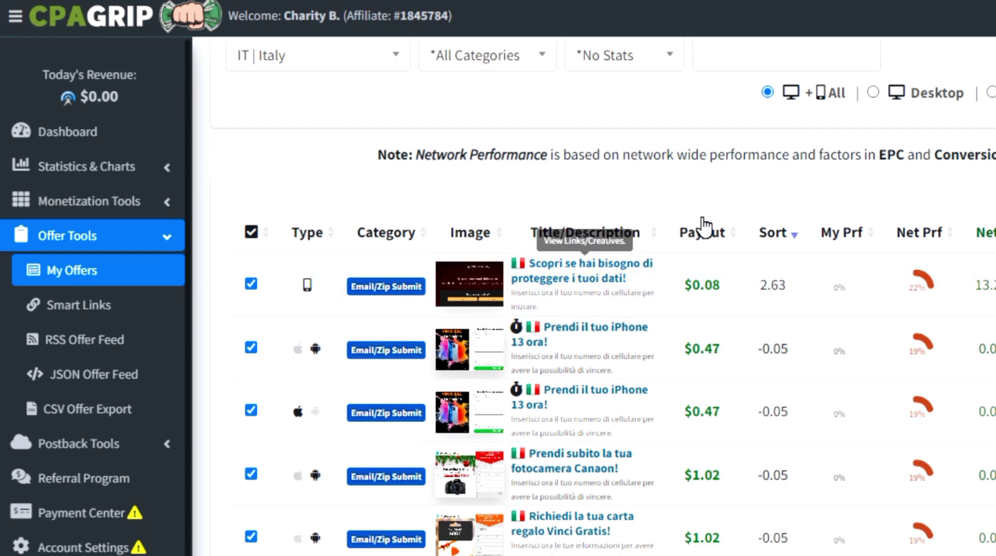
click(739, 235)
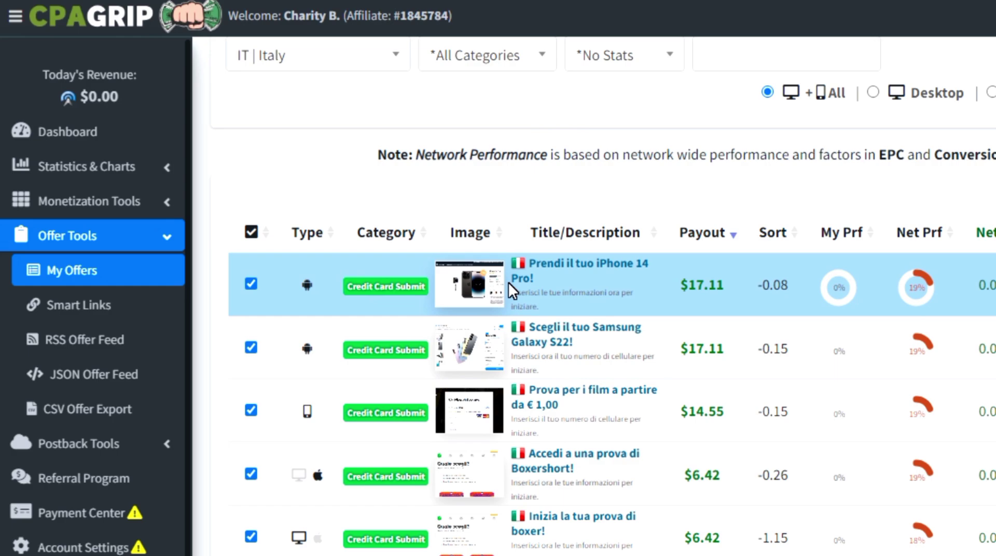
click(536, 271)
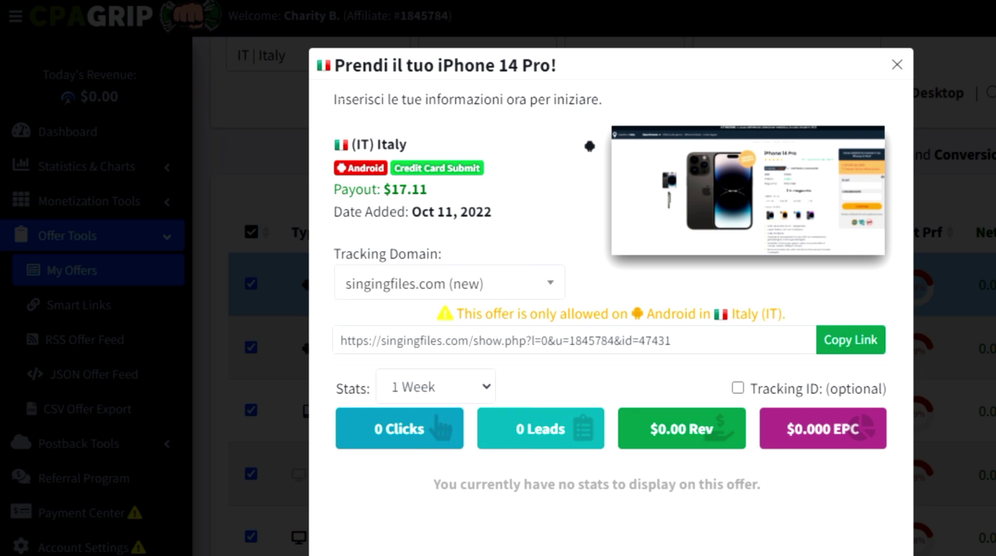
Step: Select the offer's full Italian subtitle sentence and open a blank Google Translate page
drag(358, 99, 334, 99)
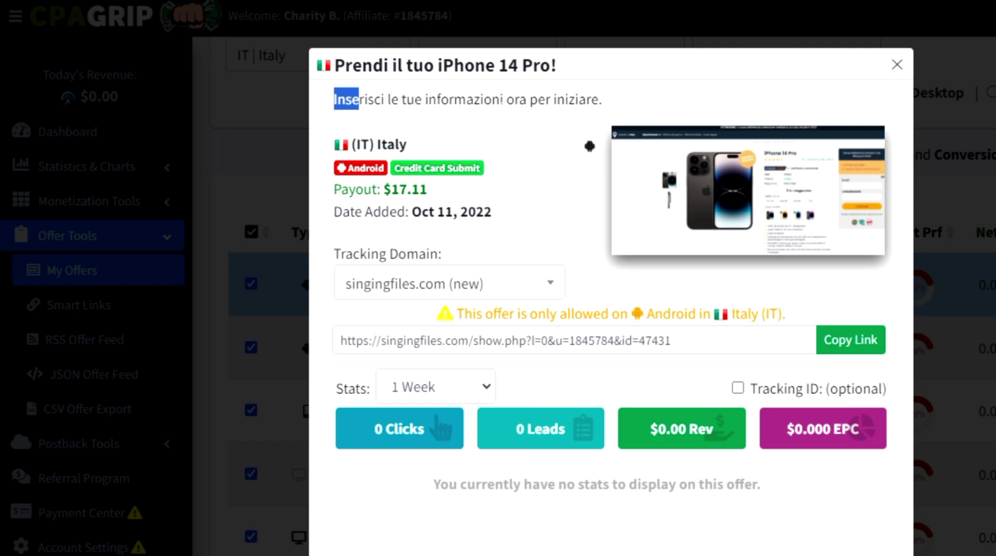
drag(346, 99, 450, 111)
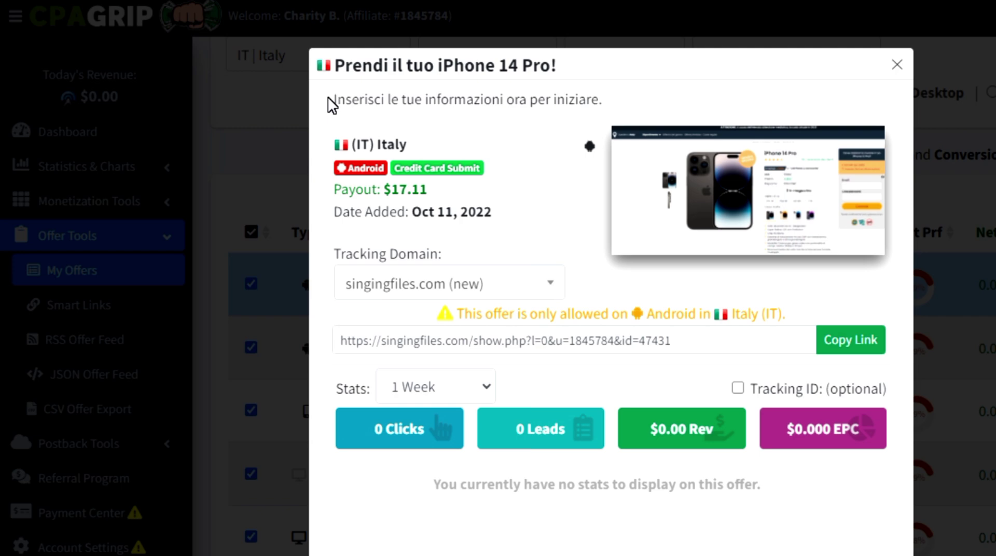
drag(333, 98, 599, 99)
key(ctrl+c)
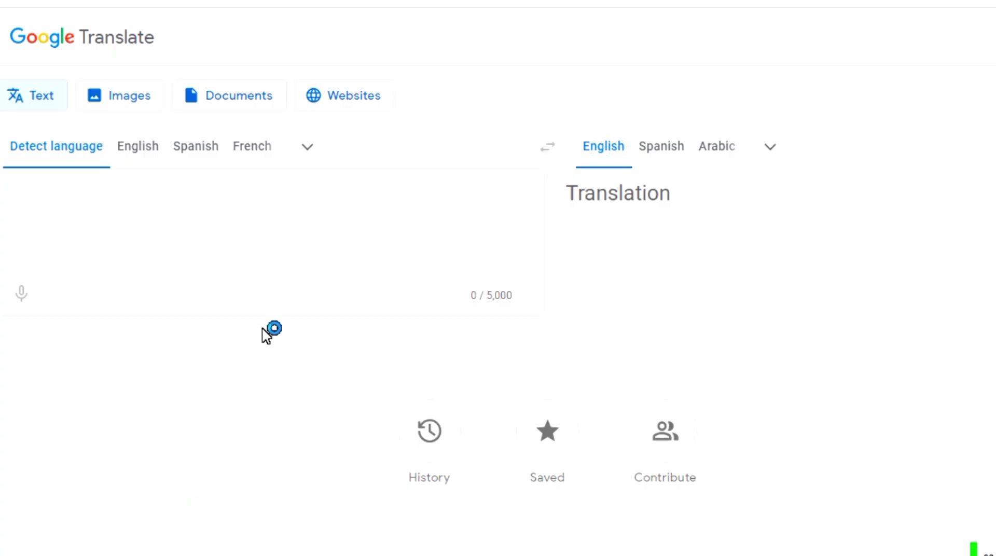
click(209, 178)
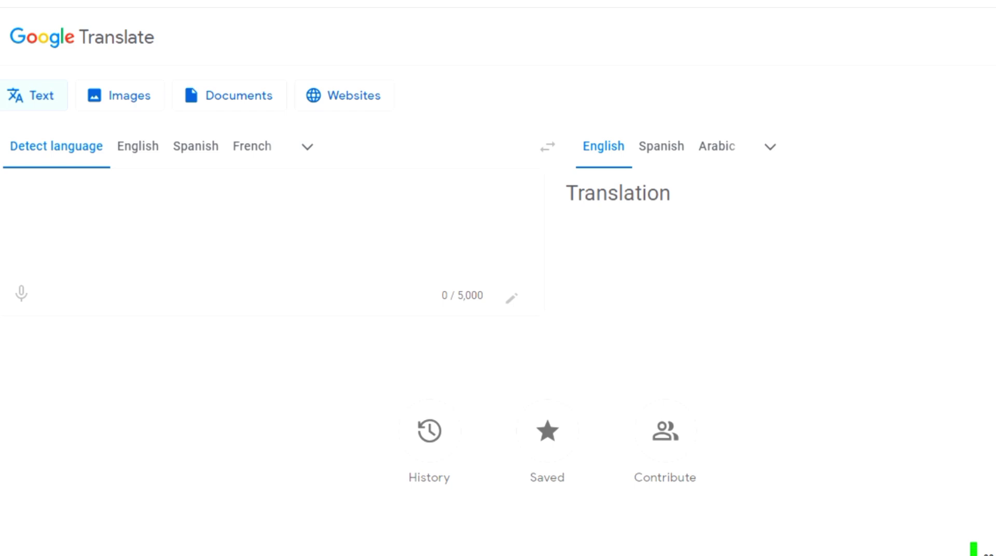
Step: Paste the Italian offer sentence into Google Translate for an English translation
key(ctrl+v)
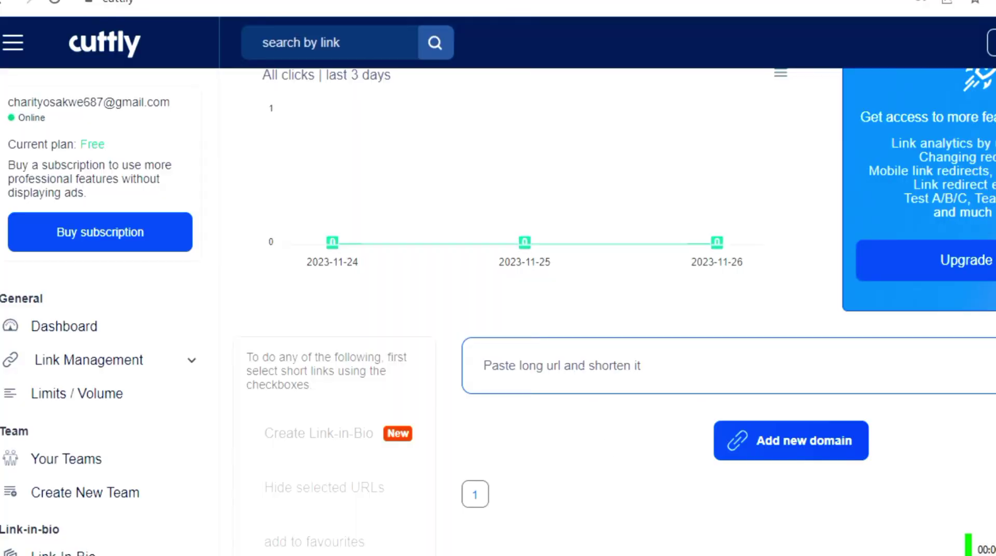
Step: Paste the singingfiles.com offer URL into Cuttly, shorten it, and copy the cutt.ly link
click(485, 366)
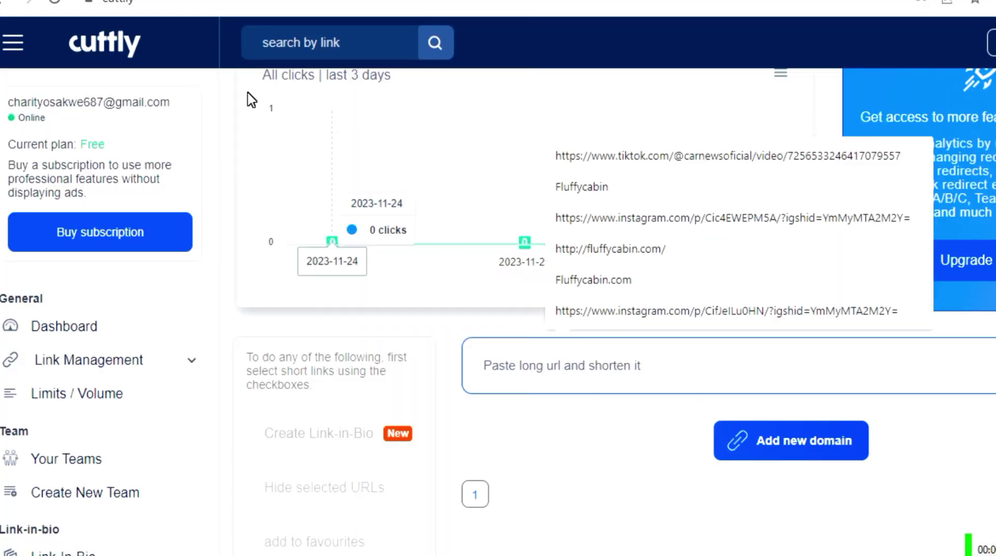
key(Escape)
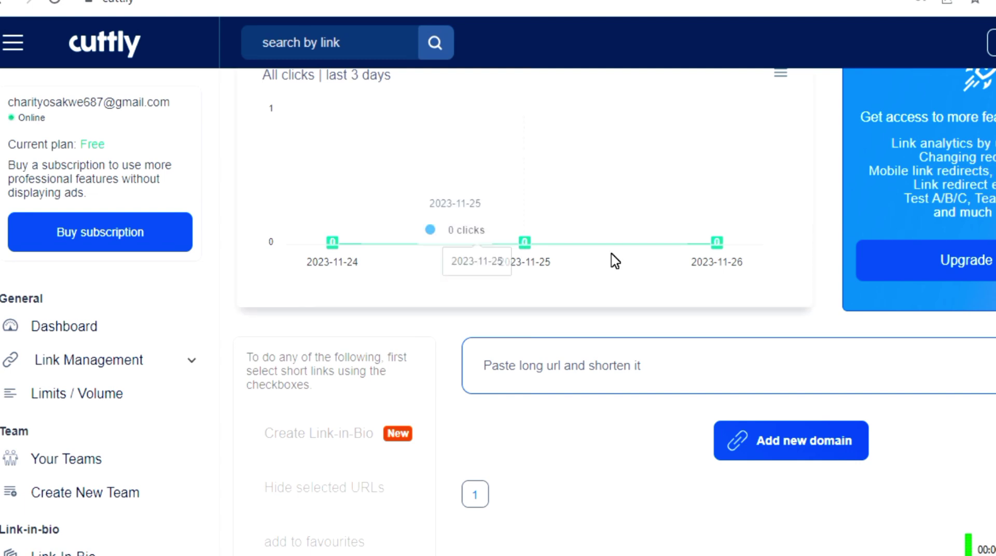
click(620, 365)
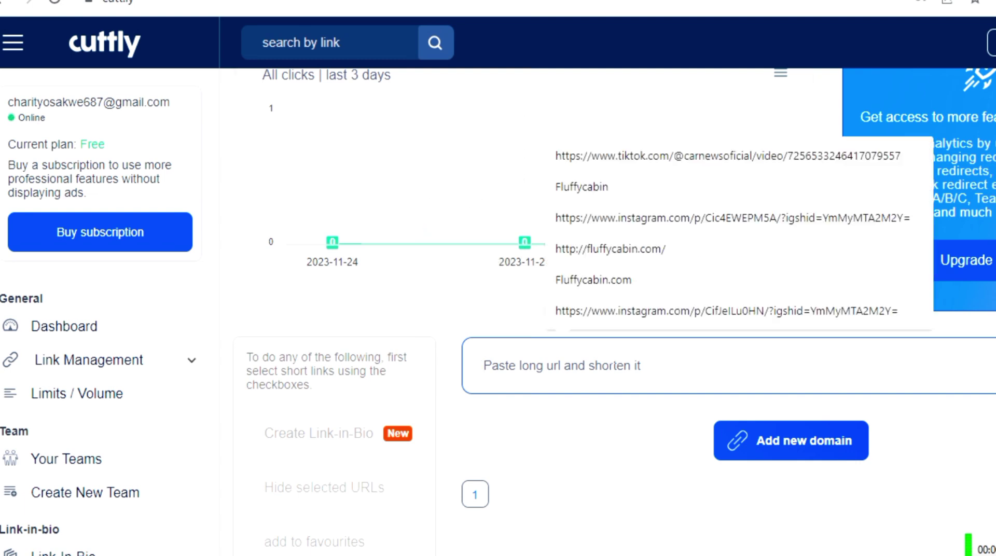
text(https://singingfiles.com/show.php?l=0&u=1845784&id=47431)
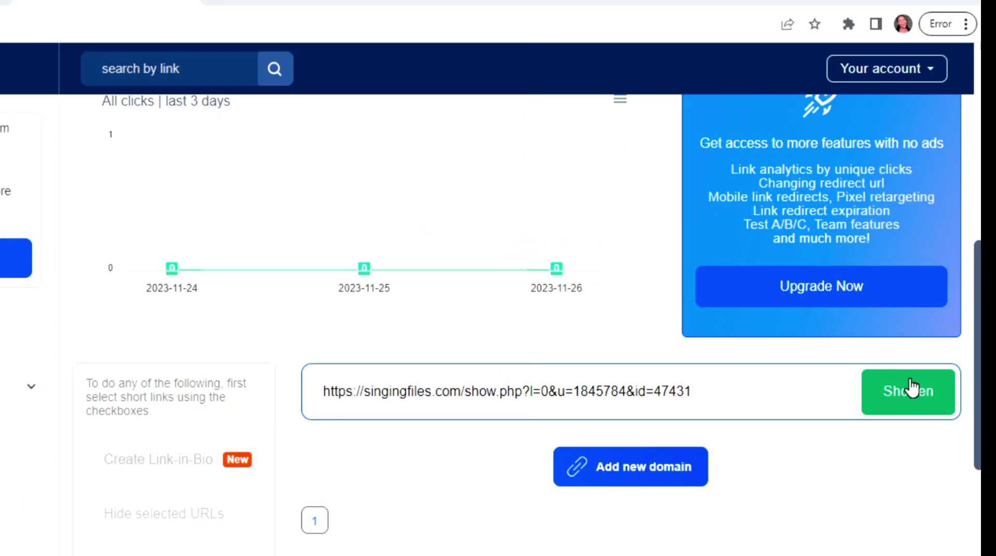
click(912, 387)
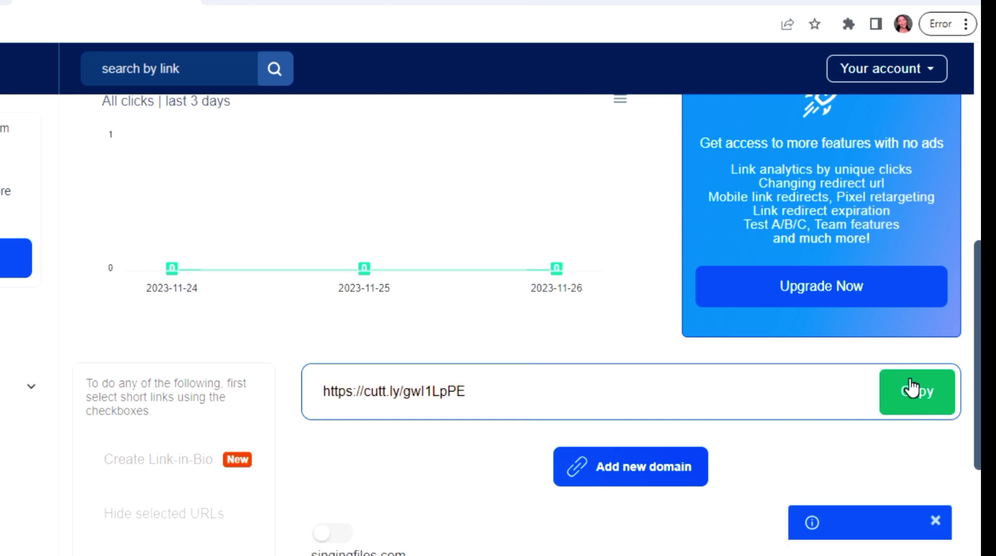
click(912, 388)
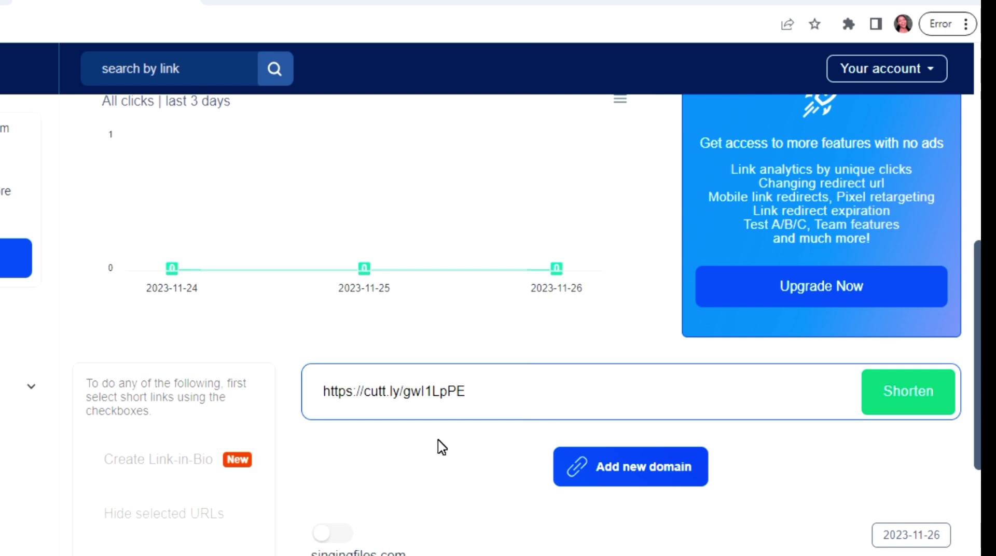
scroll(441, 447, down, 5)
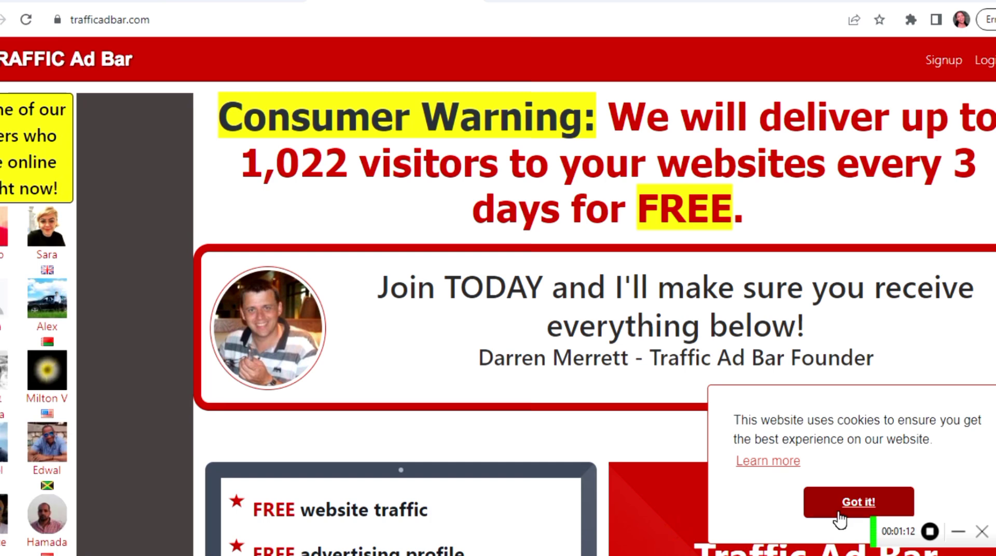
Step: Accept the Traffic Ad Bar cookie banner with 'Got it!' and open the Signup page
click(839, 513)
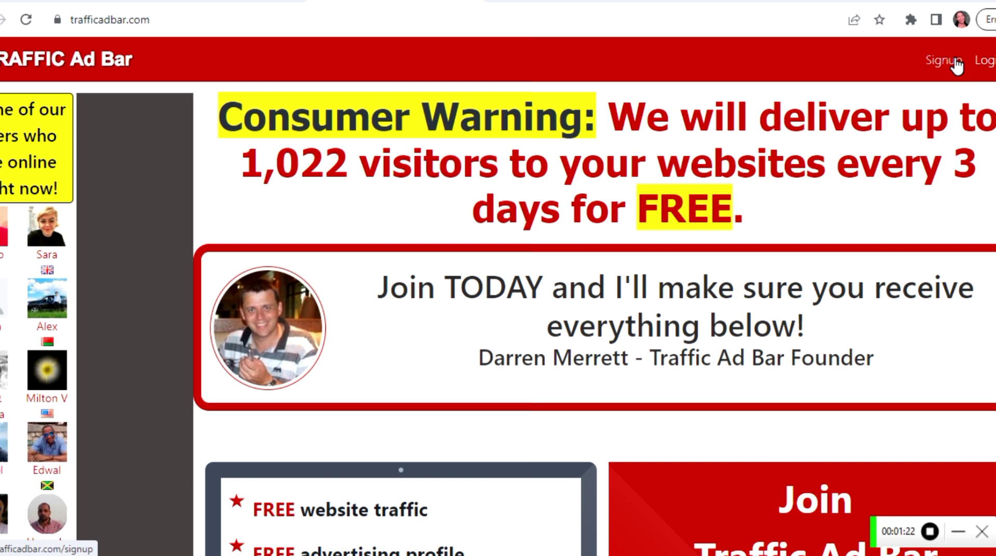
click(957, 66)
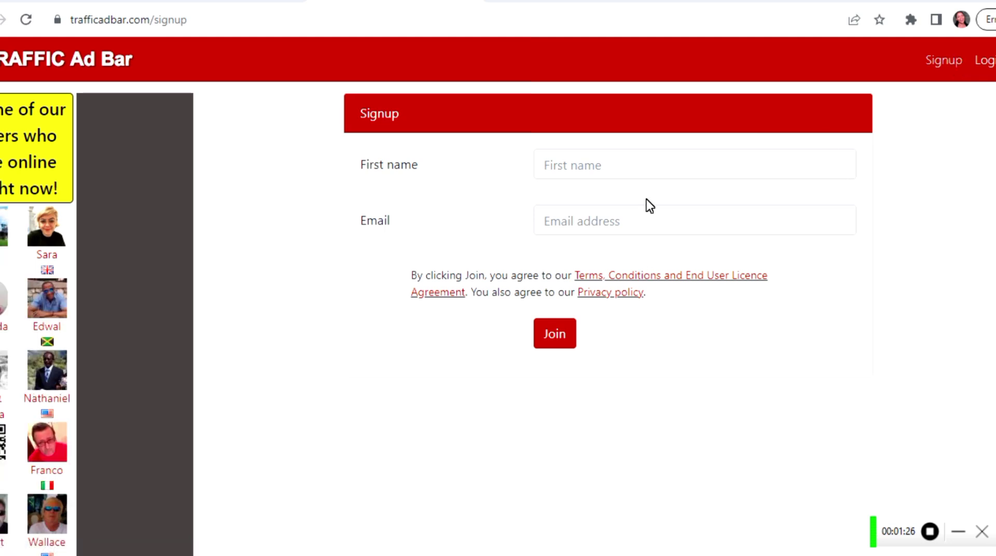
Step: Autofill the first name and e-mail, click Join, and confirm via the emailed verify button
click(648, 166)
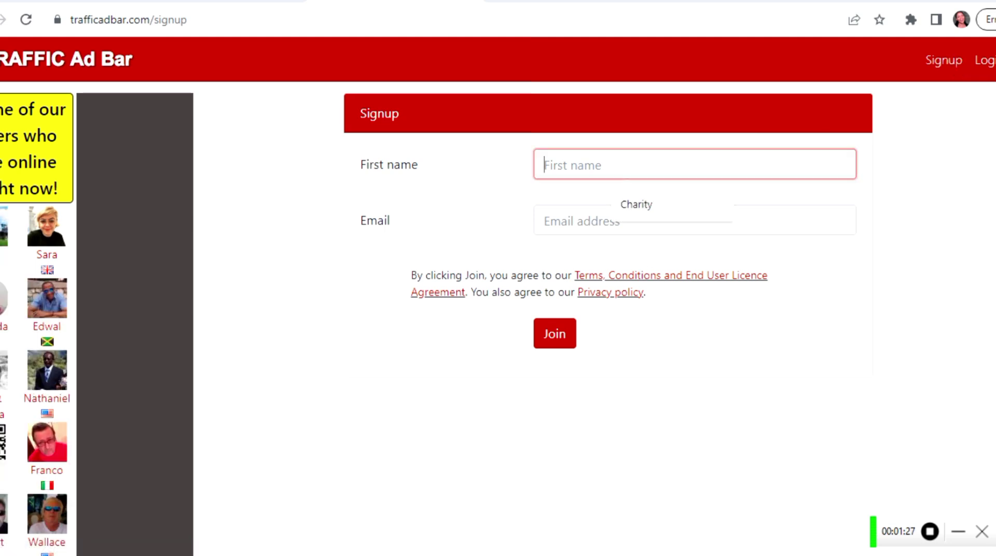
click(649, 211)
click(649, 214)
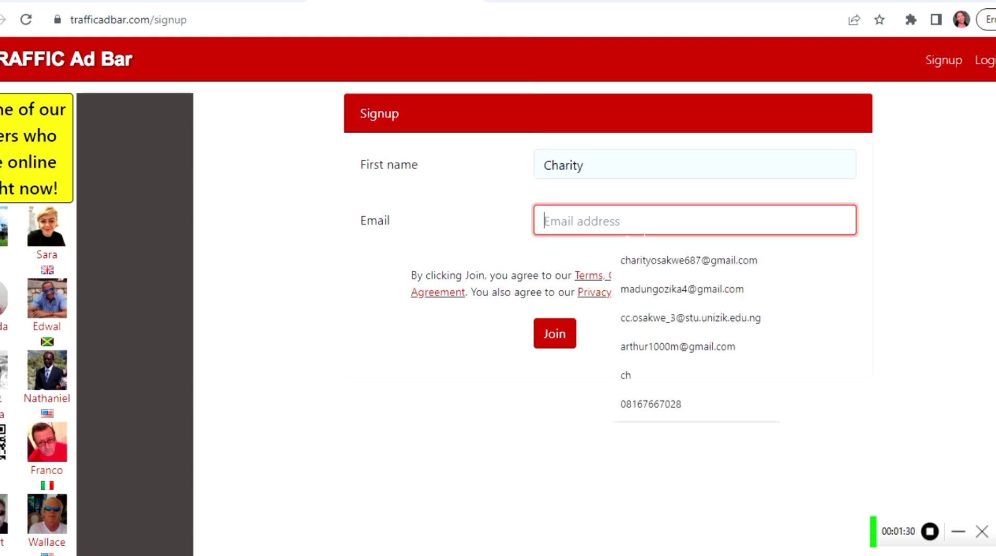
click(634, 263)
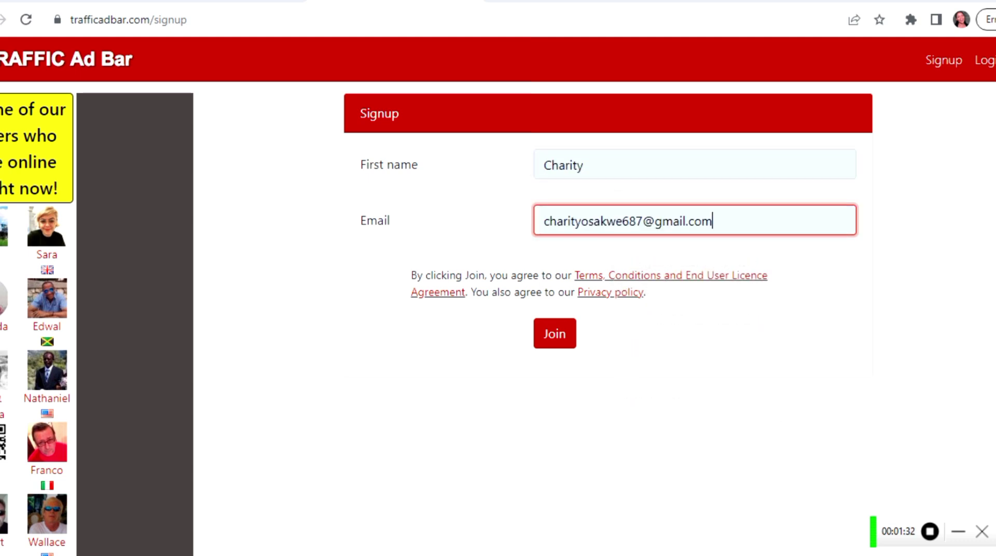
click(563, 338)
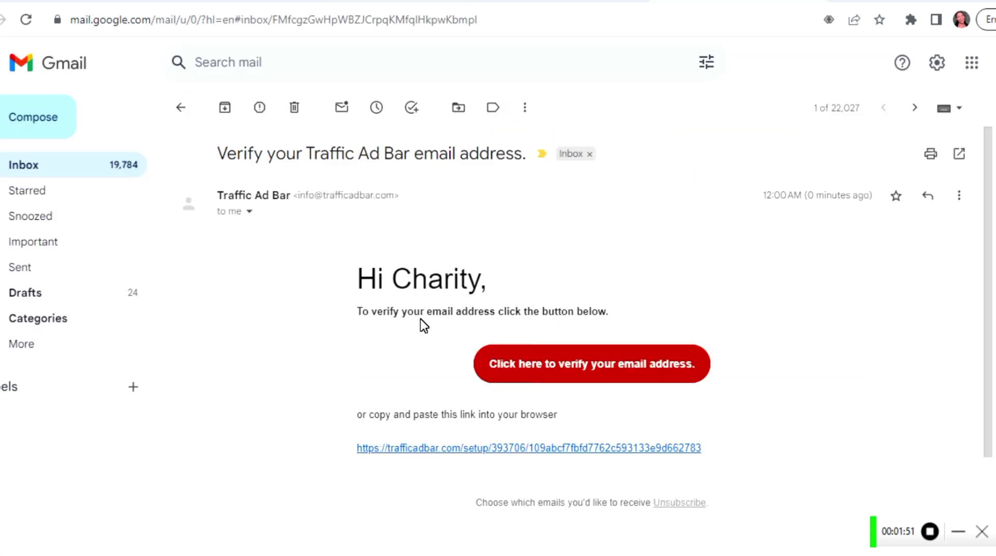
click(520, 368)
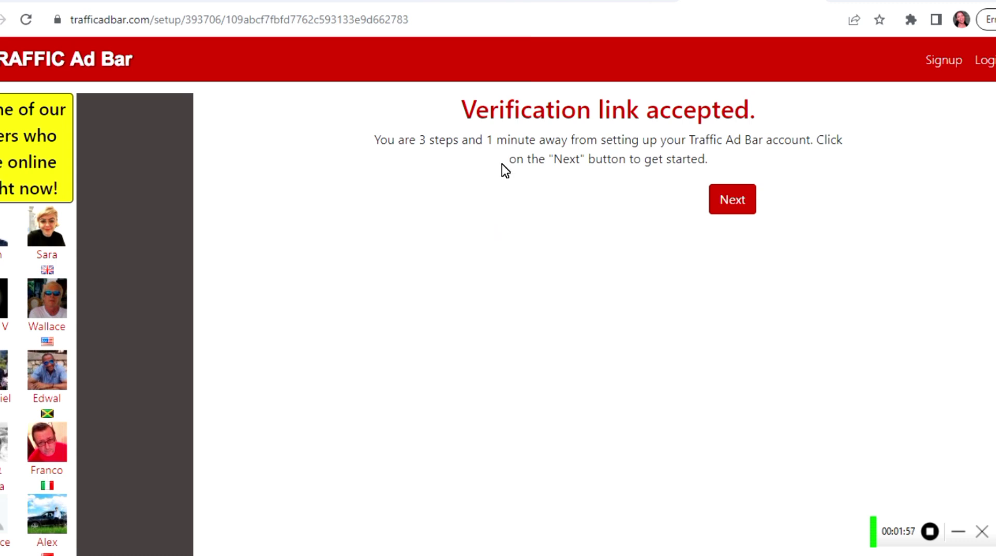
Step: Start the account setup, set the gender to Female and continue to the password step
click(726, 198)
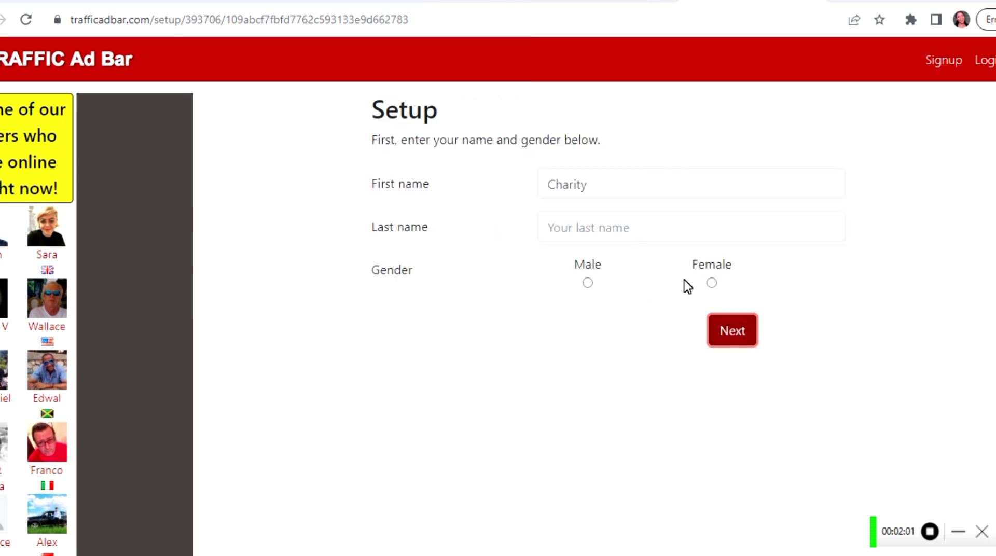
click(712, 282)
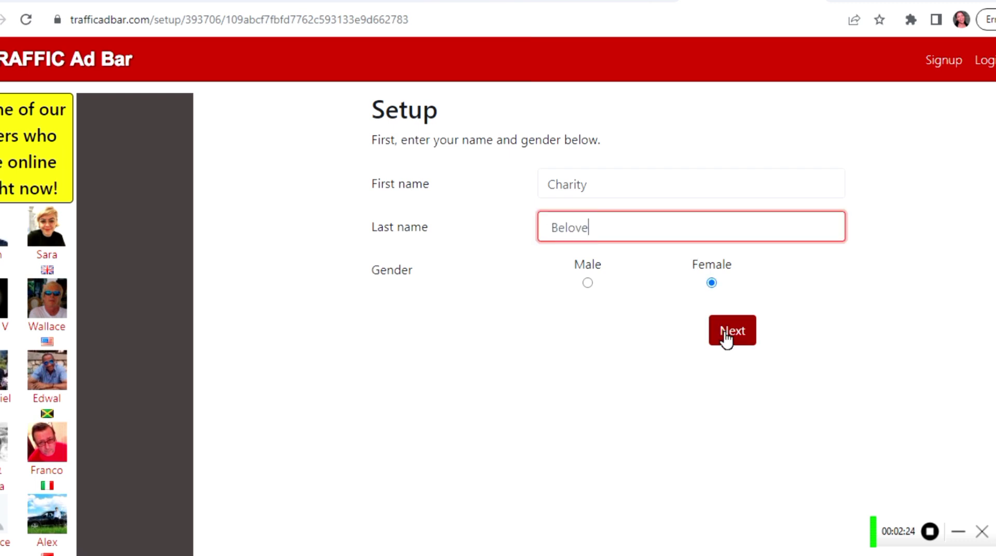
click(726, 332)
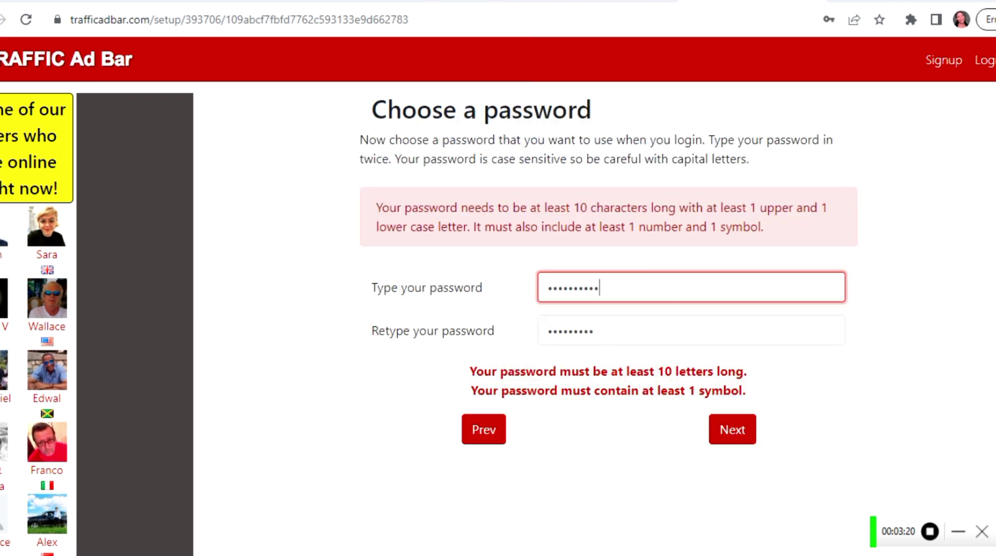
Step: Finish retyping the account password and create the Traffic Ad Bar account
click(595, 330)
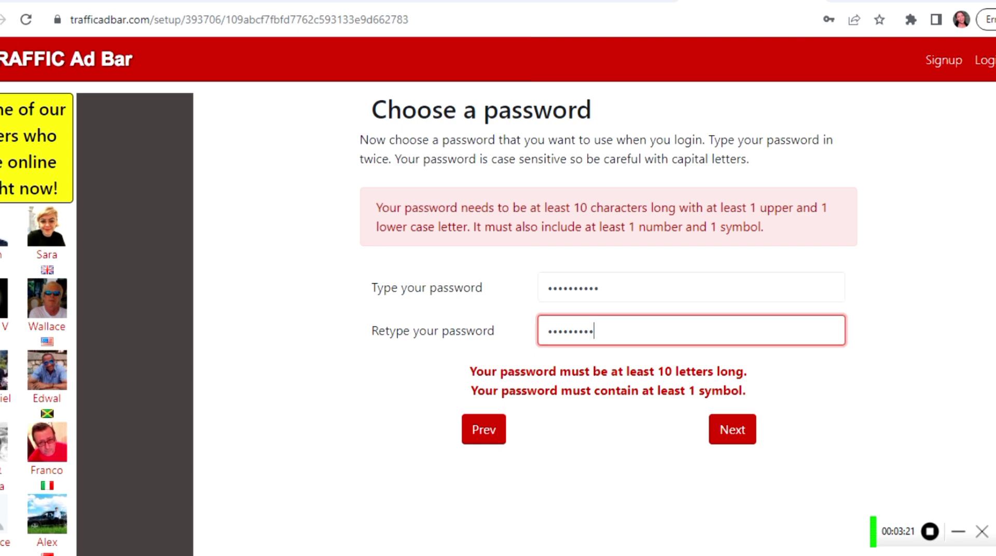
text(!)
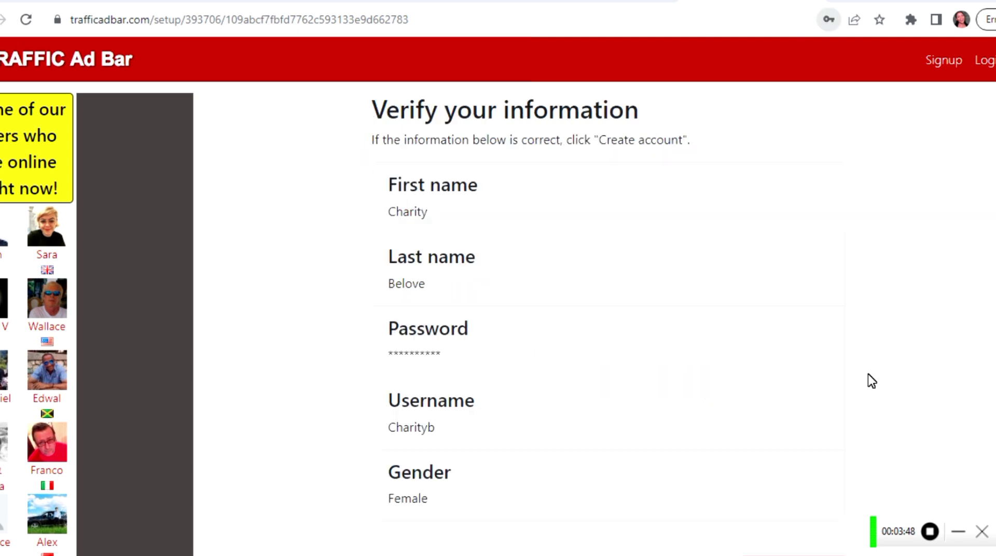
scroll(872, 381, down, 4)
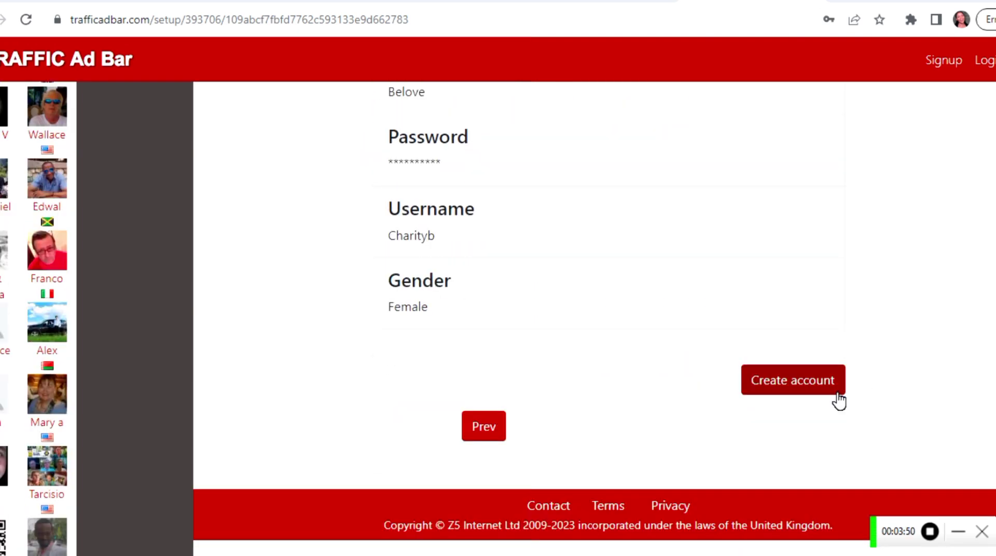
click(833, 387)
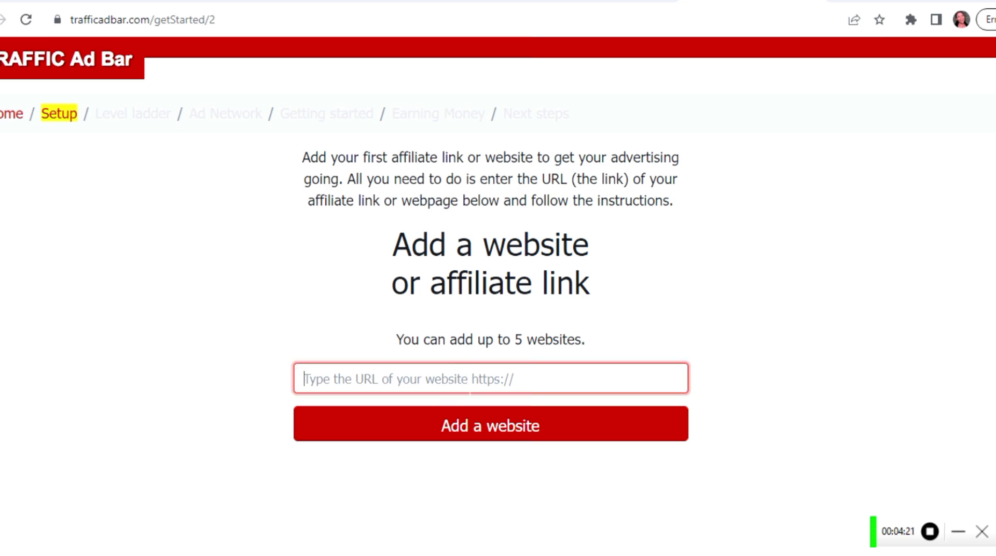
Step: Add the pasted cutt.ly short link as the first website and look over the 'Your ad' form
key(ctrl+v)
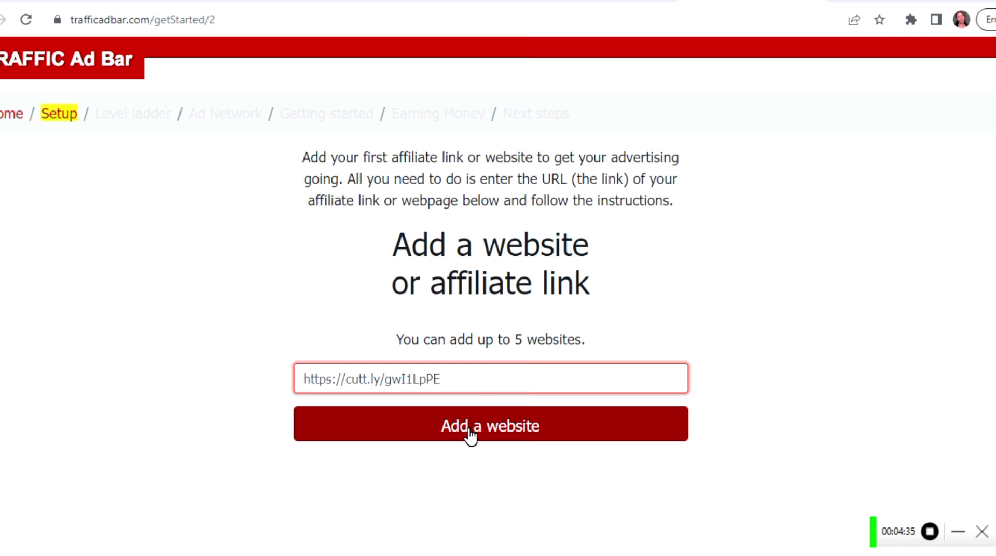
click(469, 425)
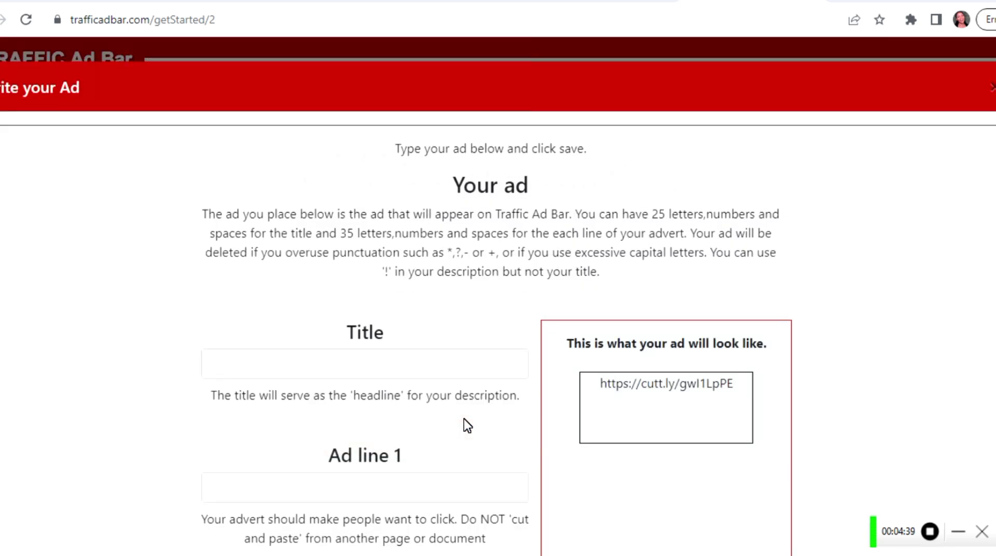
scroll(464, 419, down, 3)
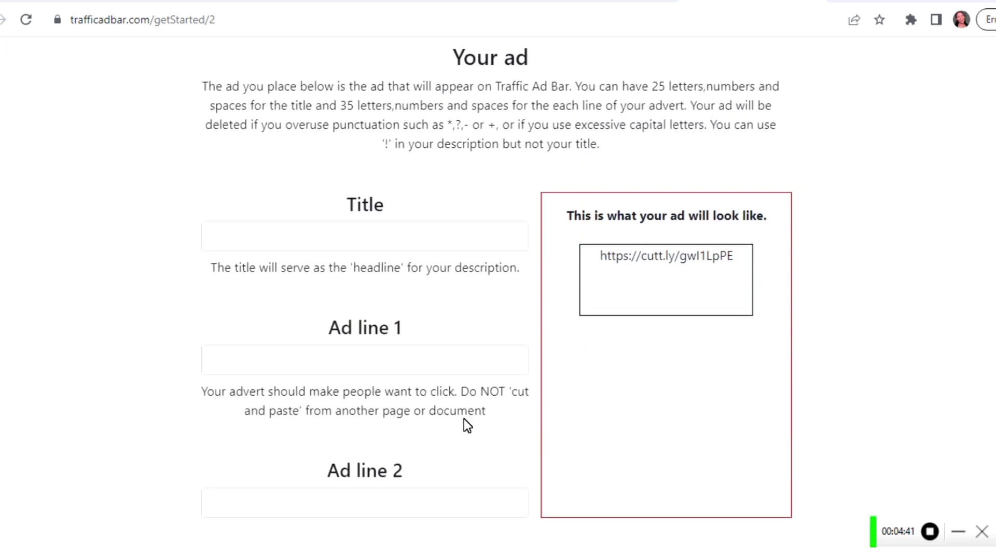
scroll(464, 419, up, 3)
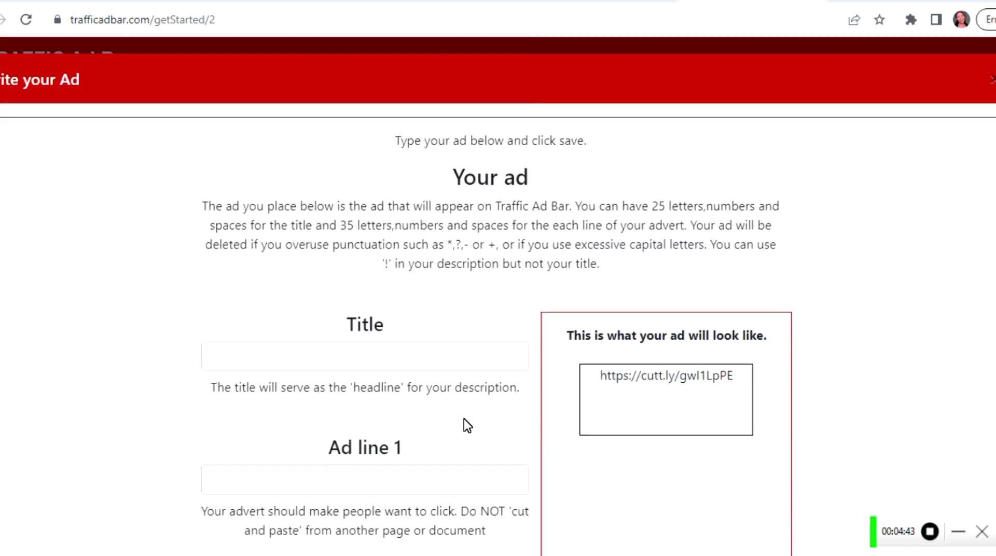
scroll(464, 418, down, 1)
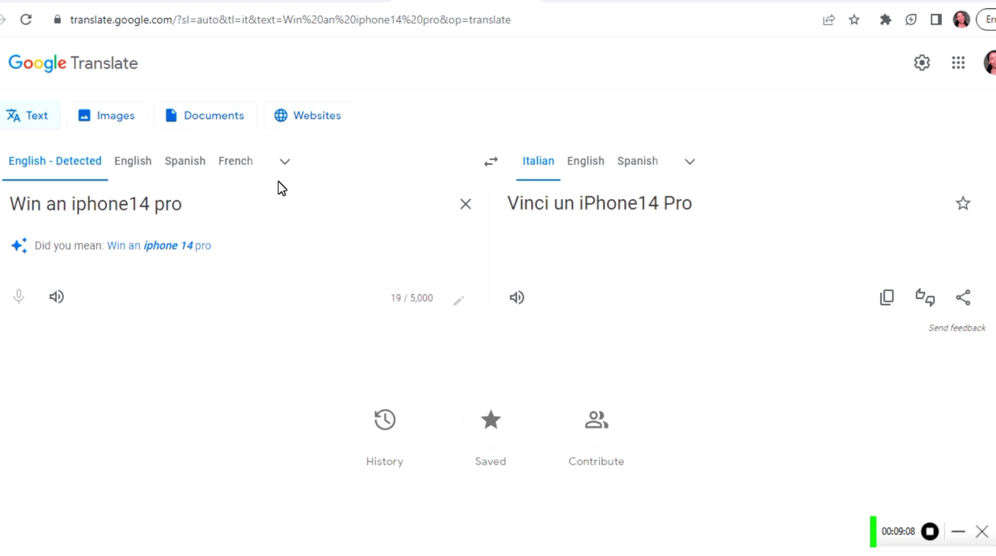
Step: Copy the Italian translation 'Vinci un iPhone14 Pro' and return to the Traffic Ad Bar form
click(893, 298)
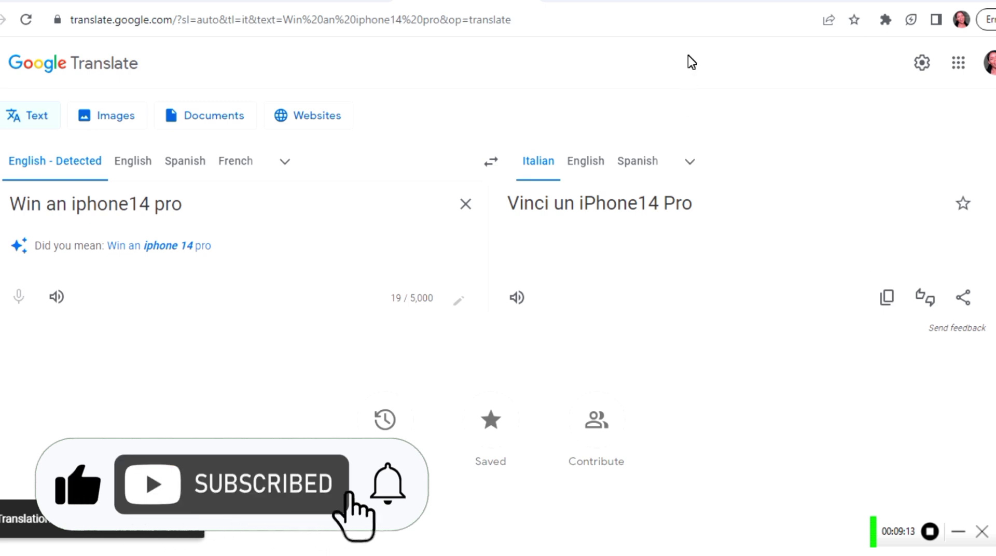
click(713, 1)
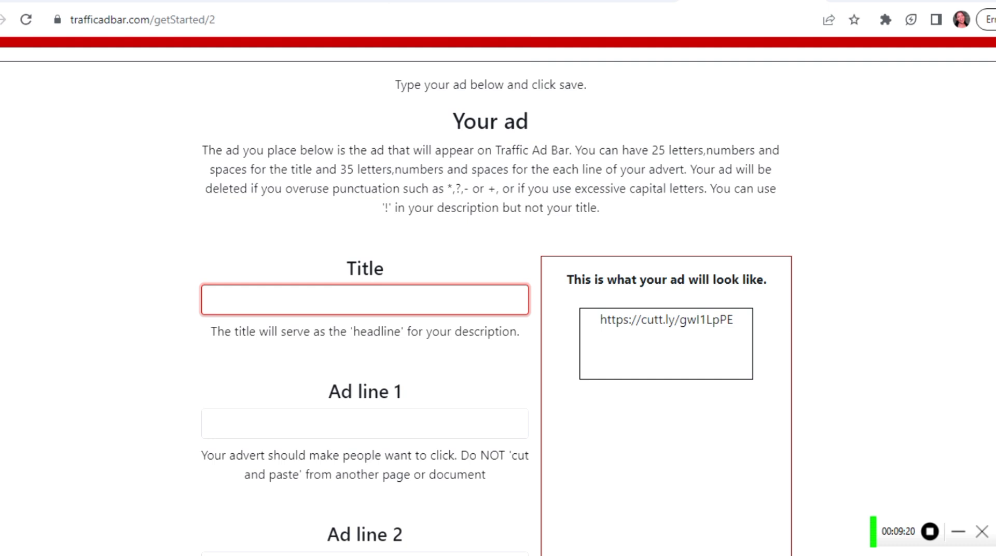
Step: Paste 'Vinci un iPhone14 Pro' as the title and the translated 'Entra per vincere' as Ad line 1
key(ctrl+v)
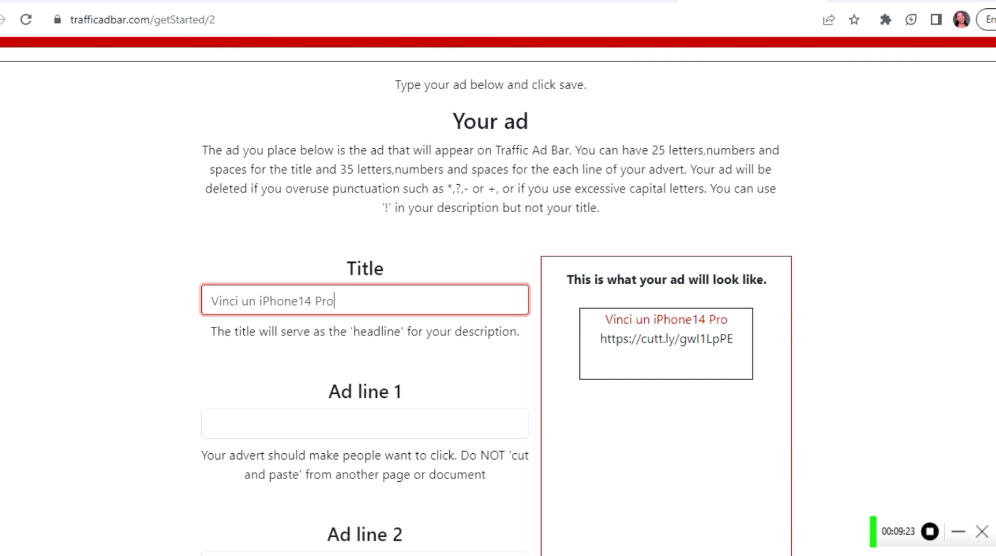
click(365, 424)
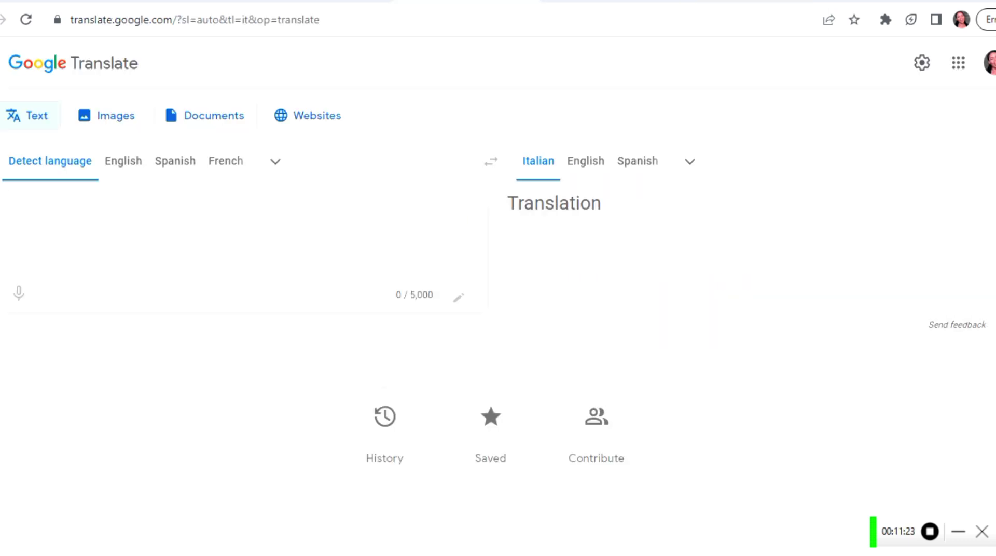
text(E)
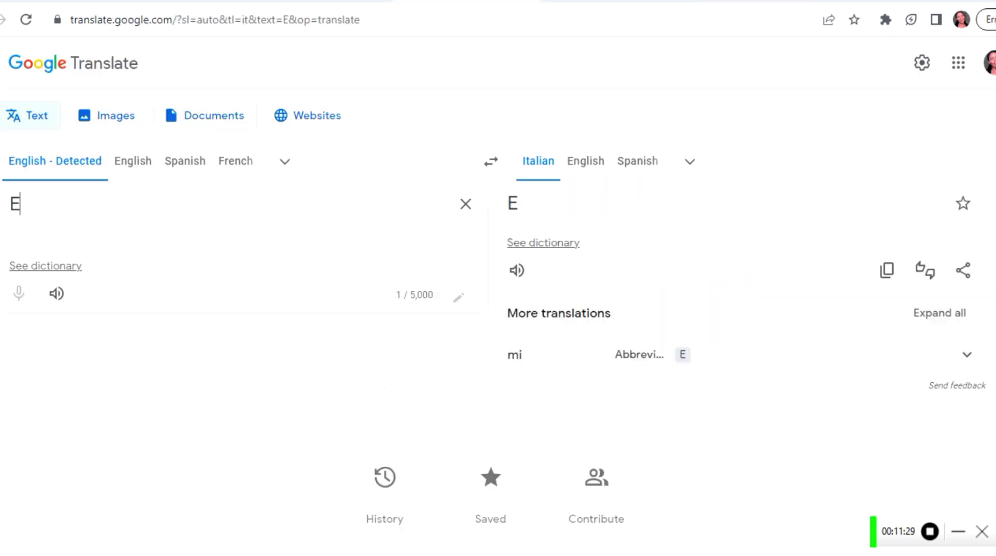
text(nter )
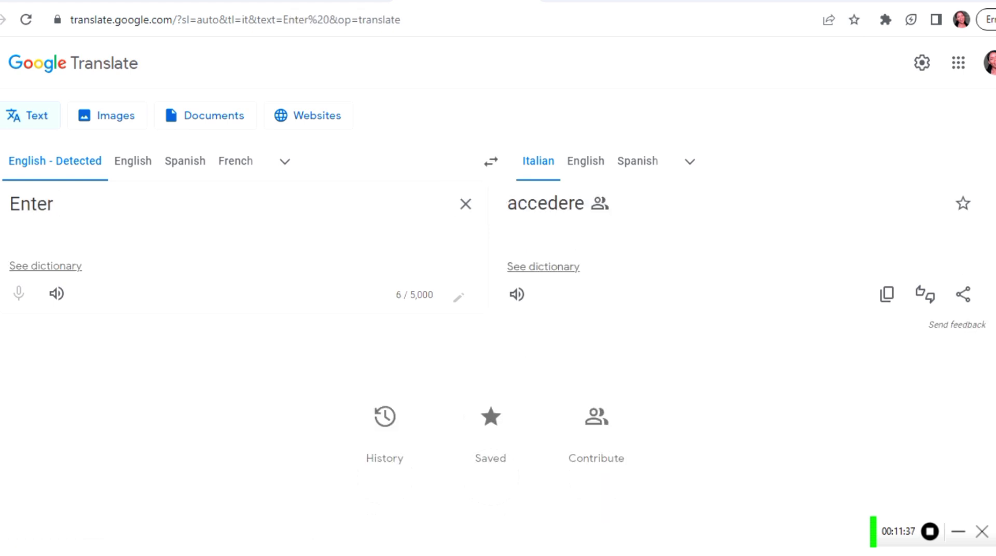
text(to wi)
key(BackSpace)
text(n)
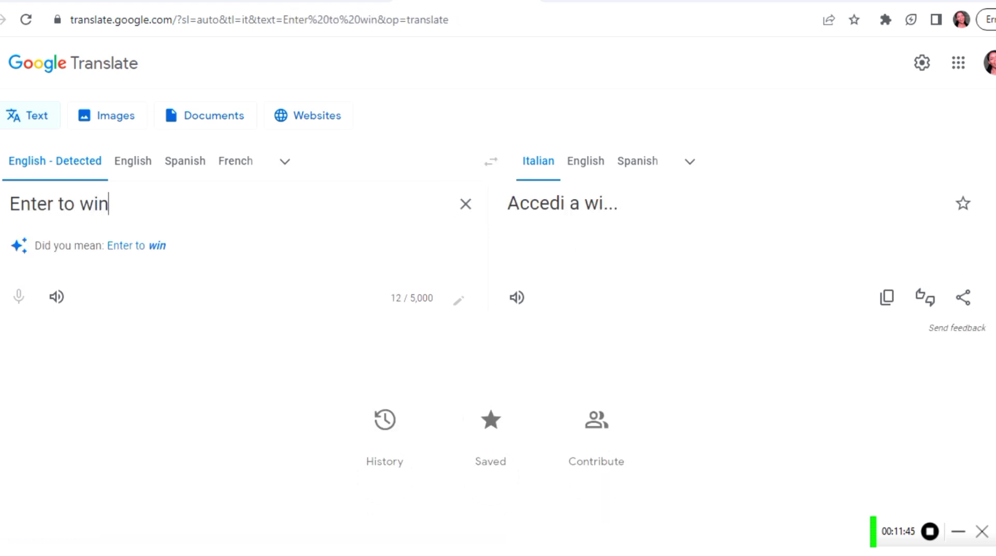
click(887, 298)
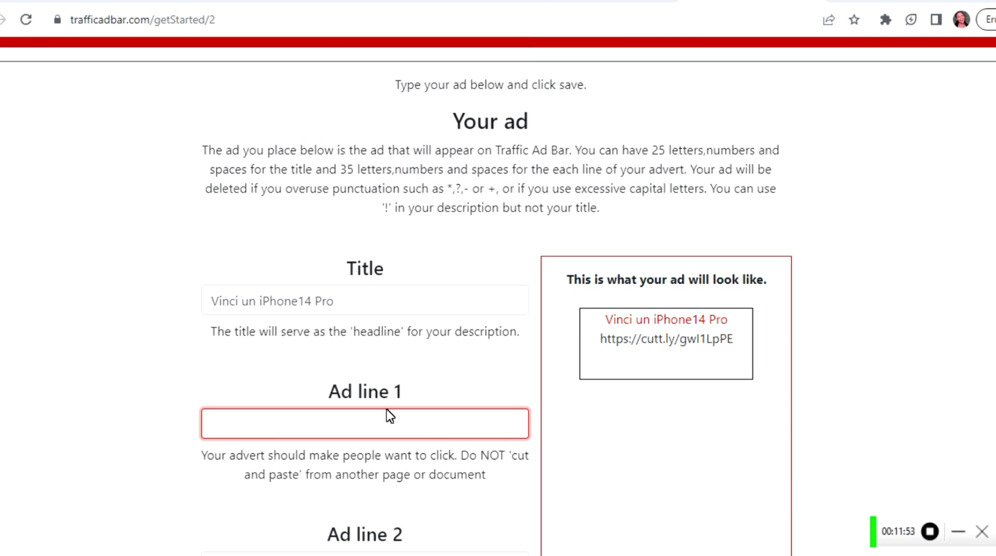
key(ctrl+v)
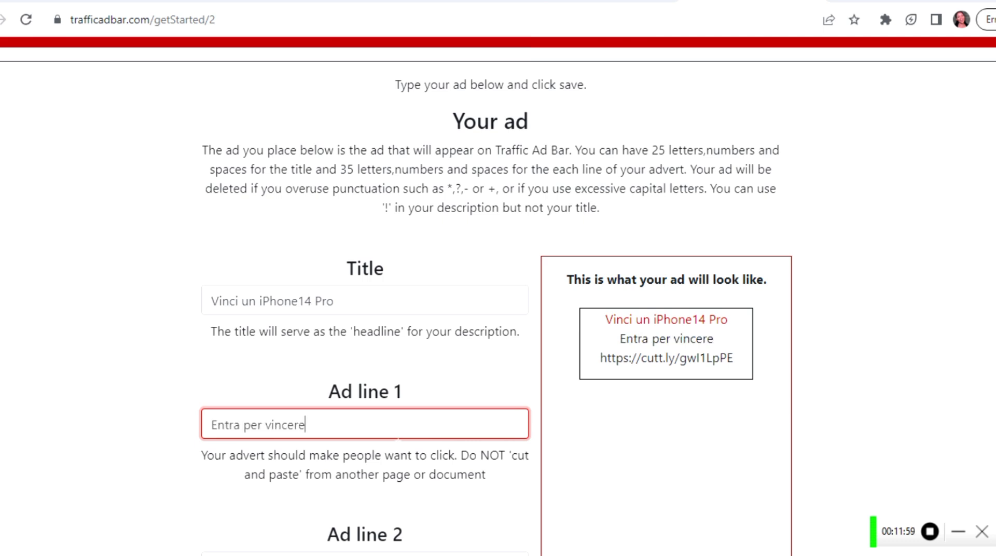
click(473, 496)
scroll(473, 496, down, 3)
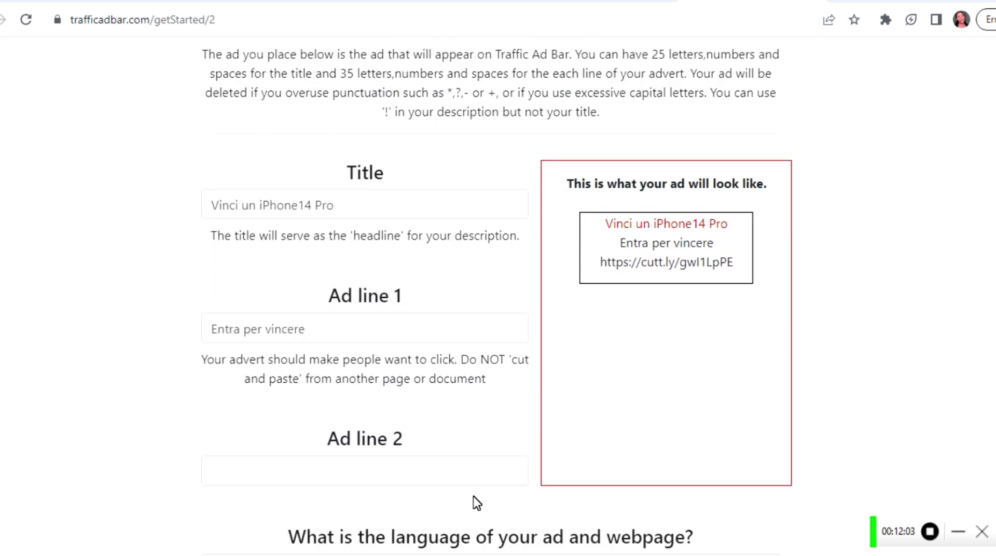
Step: Set the ad language to Italian (IT)
scroll(473, 496, down, 1)
scroll(473, 496, down, 1)
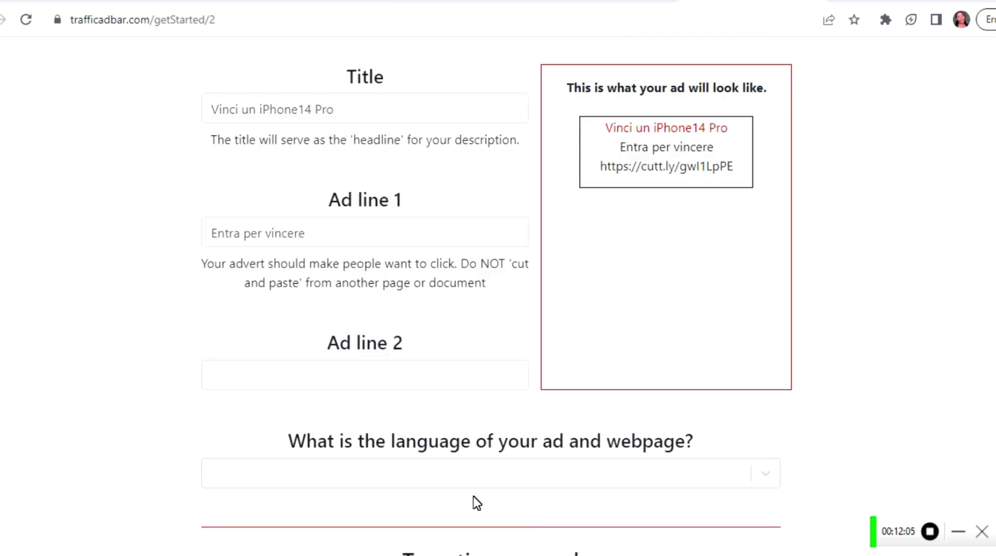
scroll(473, 497, down, 1)
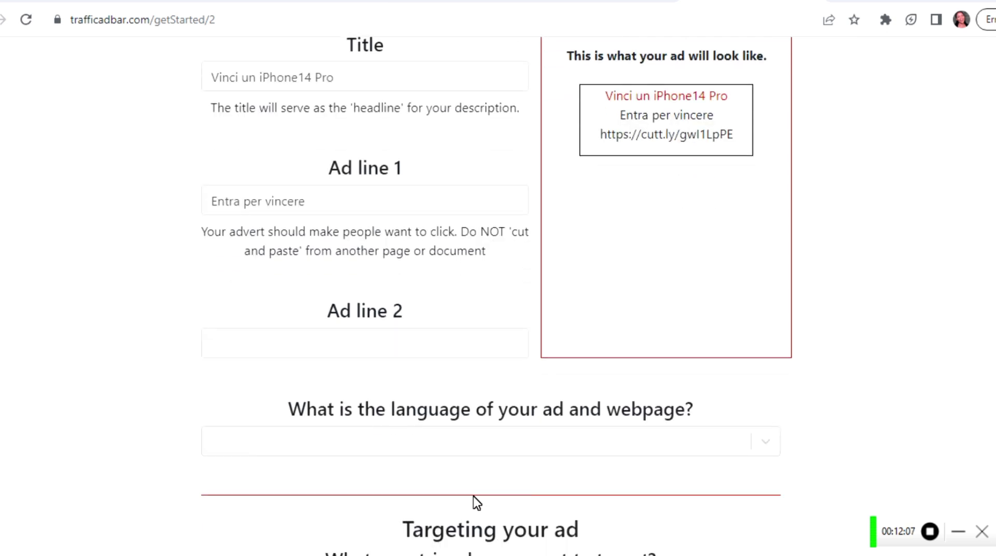
click(509, 436)
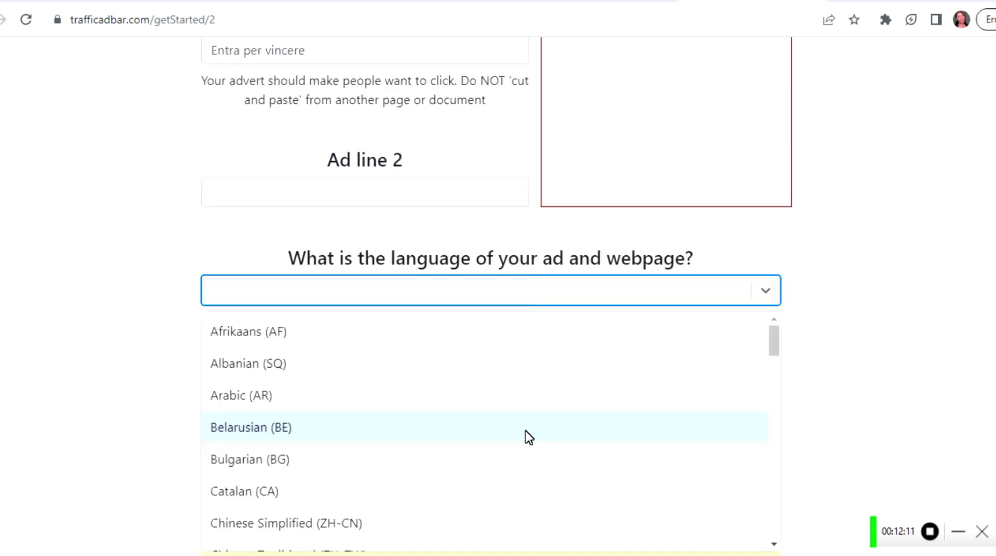
text(i)
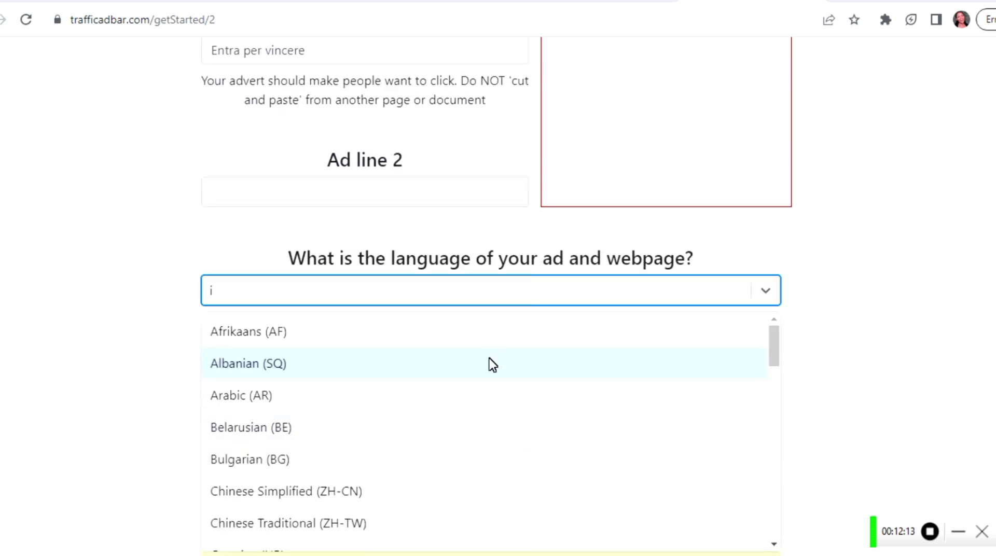
text(t)
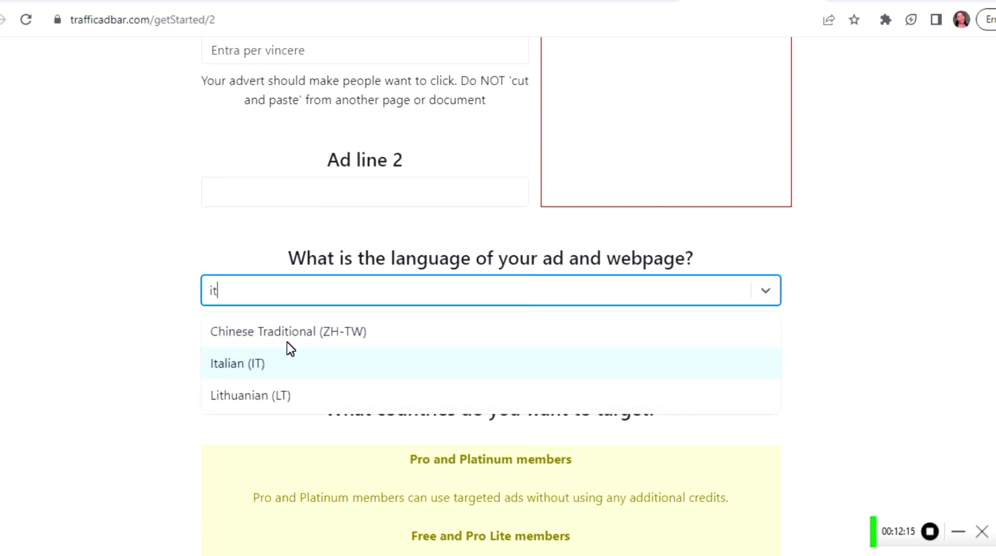
click(288, 364)
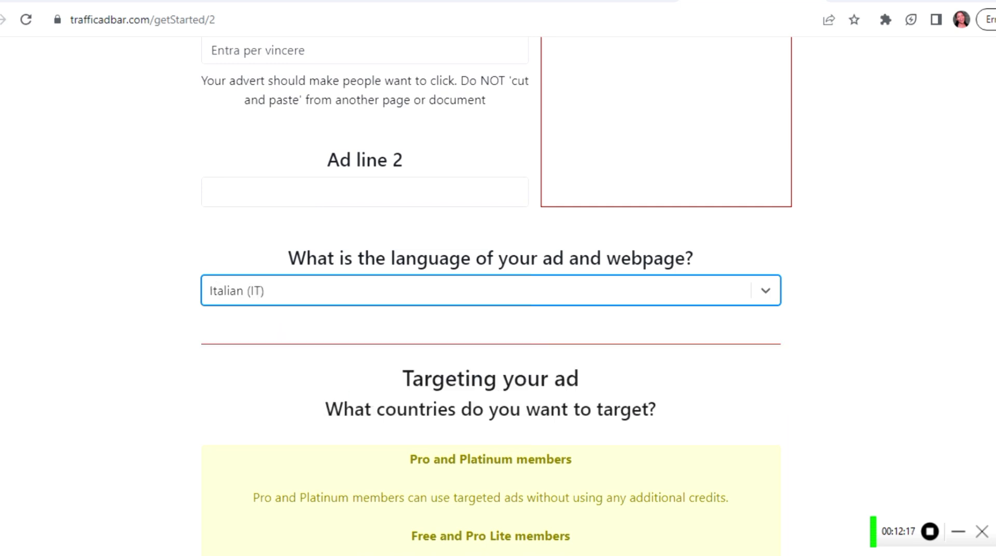
key(Down)
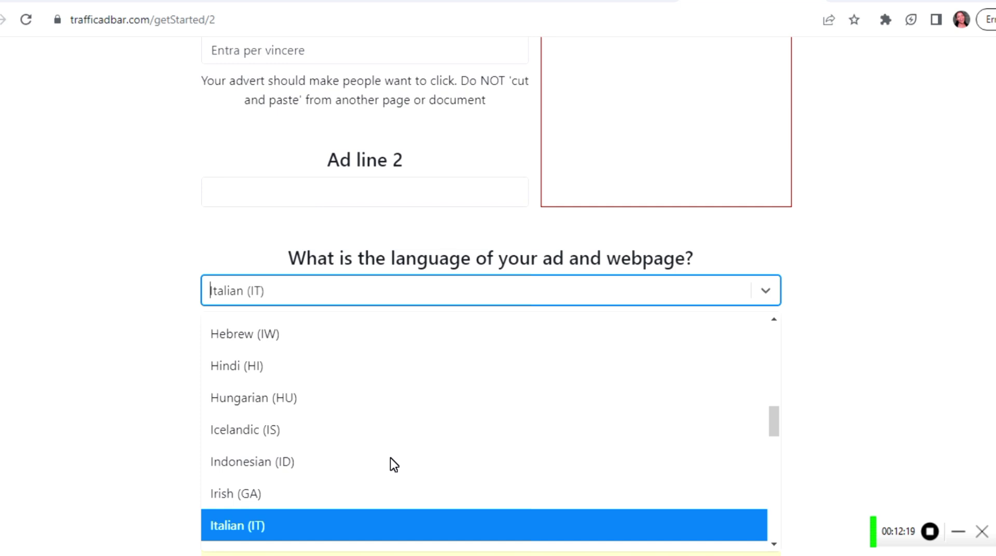
key(Tab)
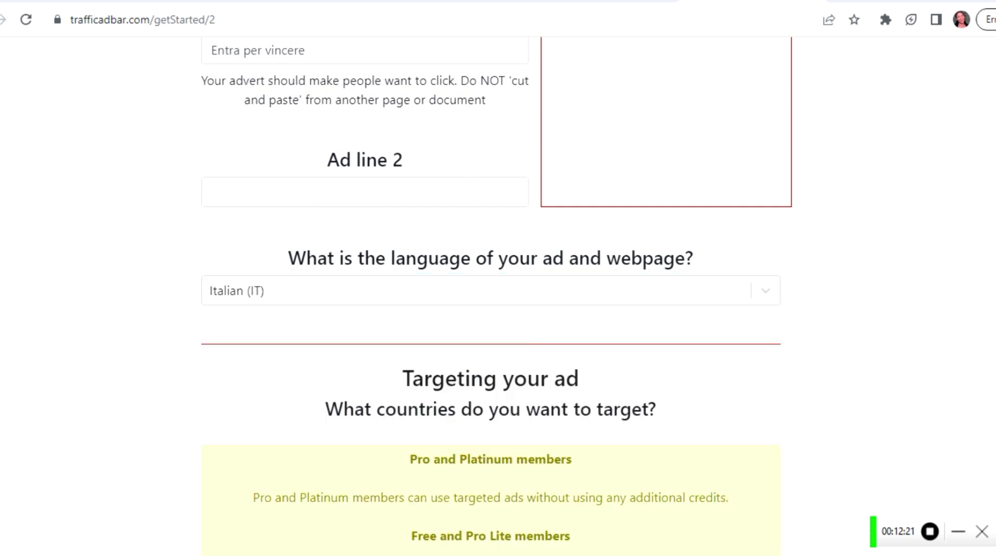
Step: Target the ad only at Italy (IT) in the countries list
scroll(444, 257, down, 4)
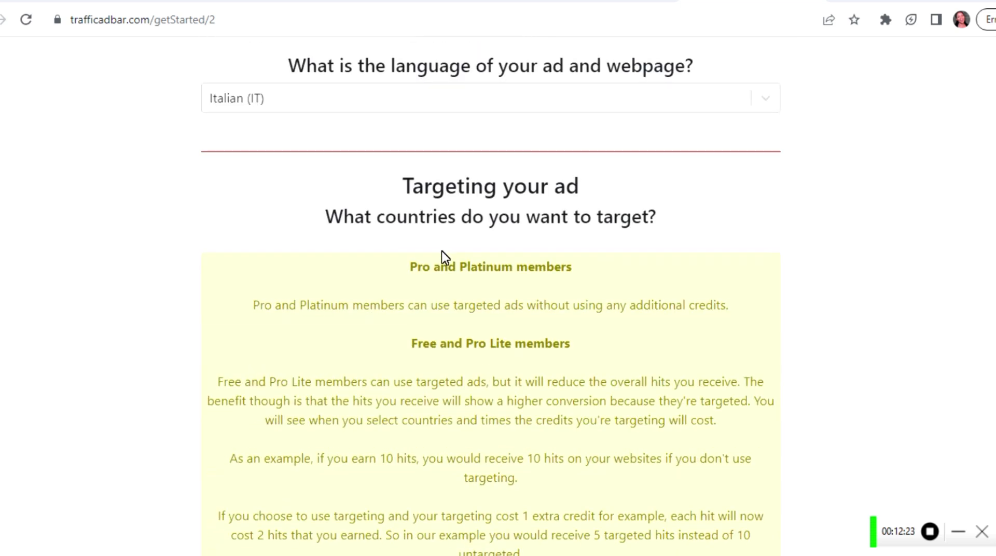
scroll(443, 253, down, 1)
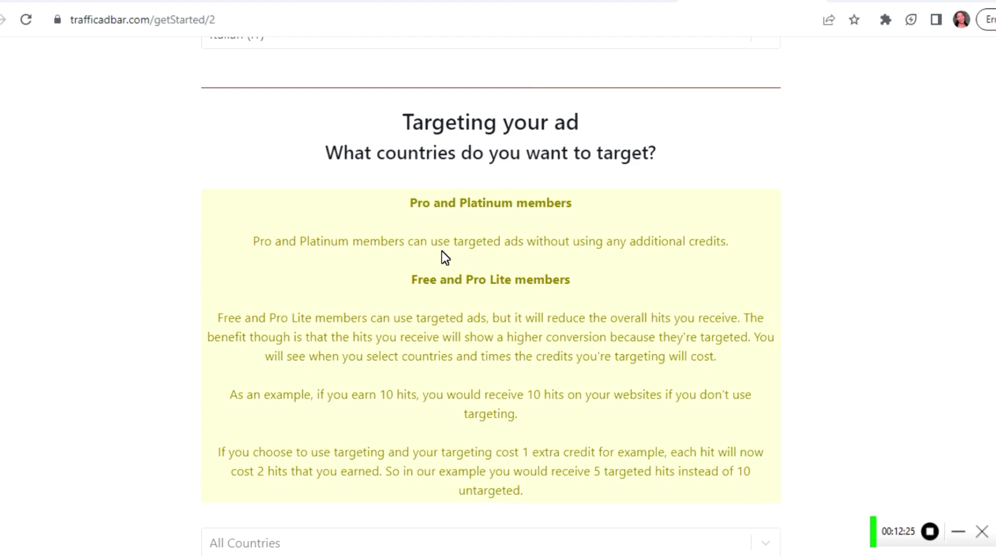
scroll(442, 253, down, 5)
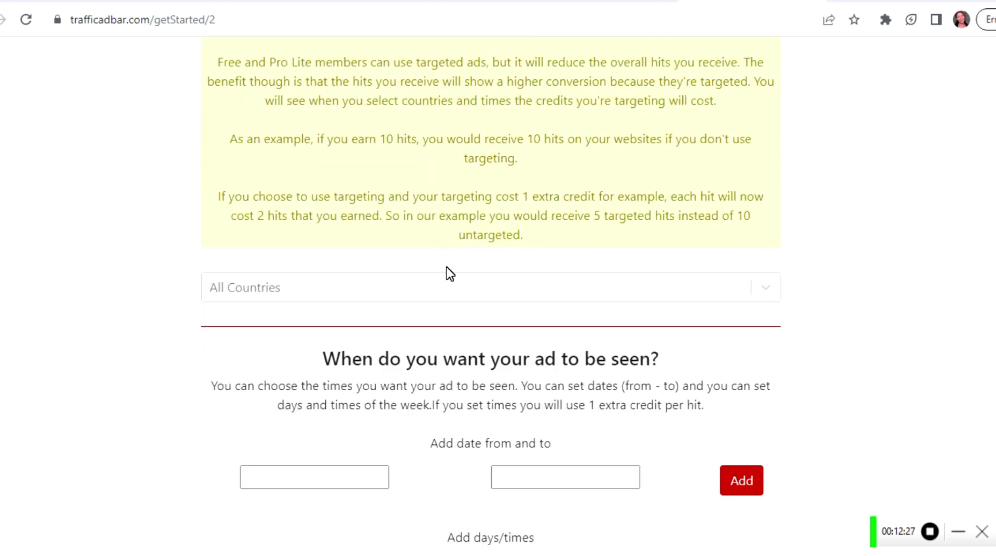
click(452, 286)
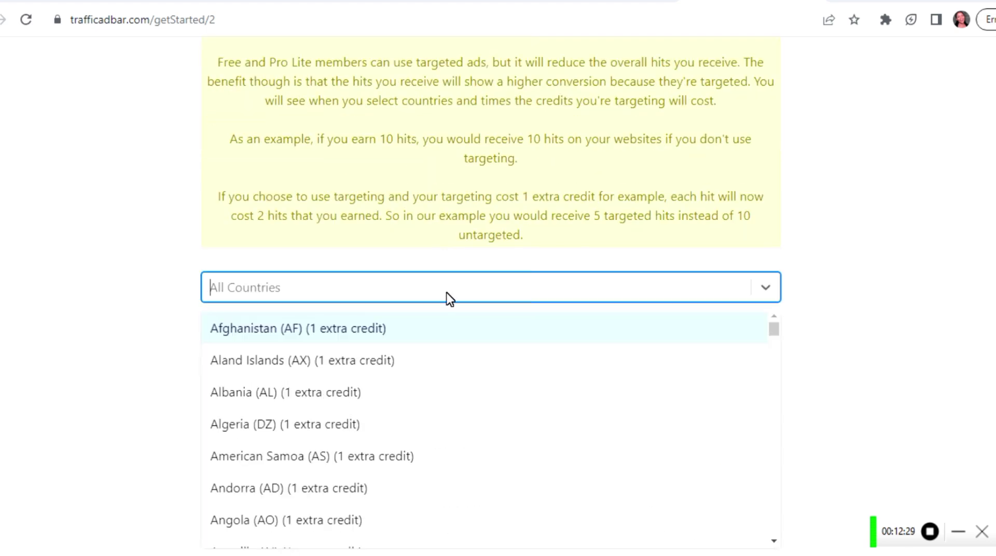
text(ita)
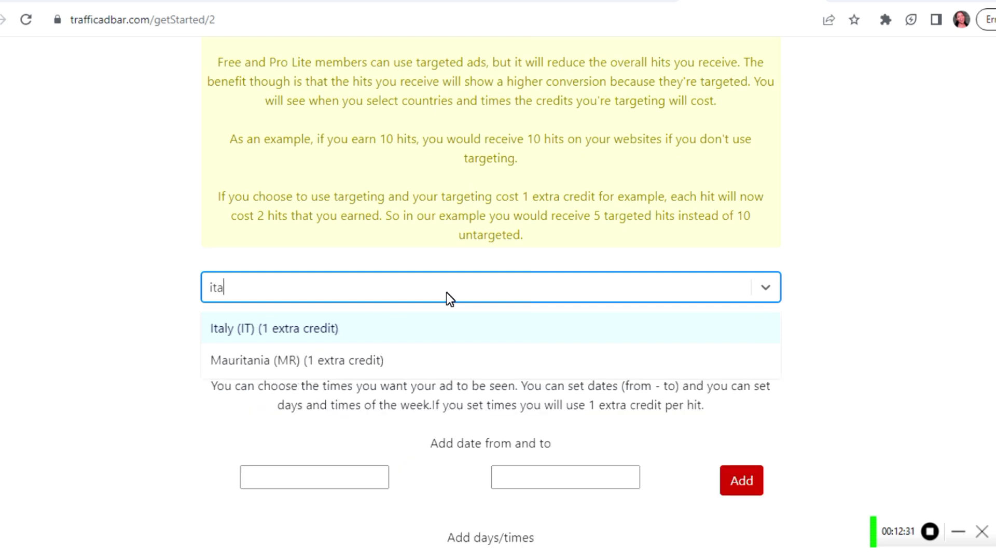
click(431, 329)
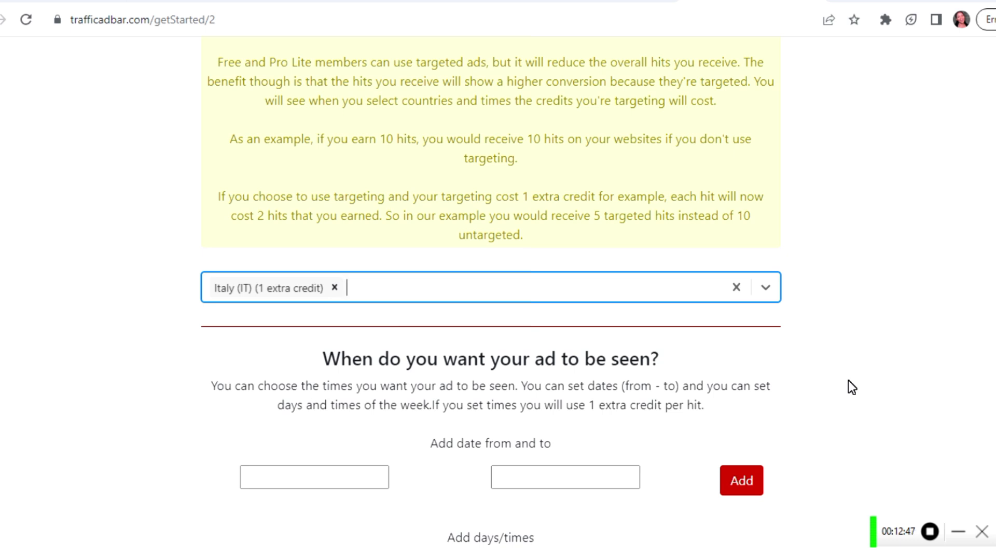
key(Down)
key(Down)
key(Down)
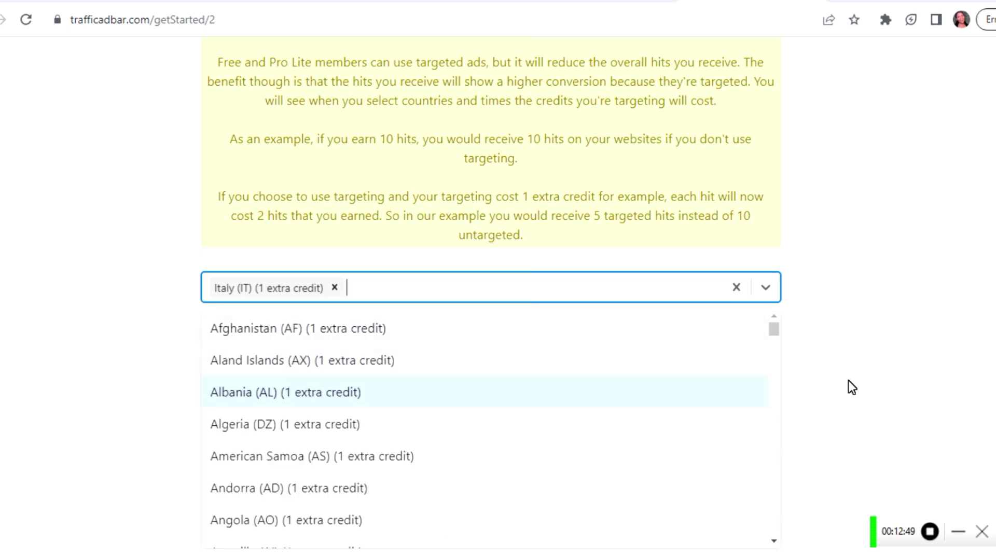
click(823, 357)
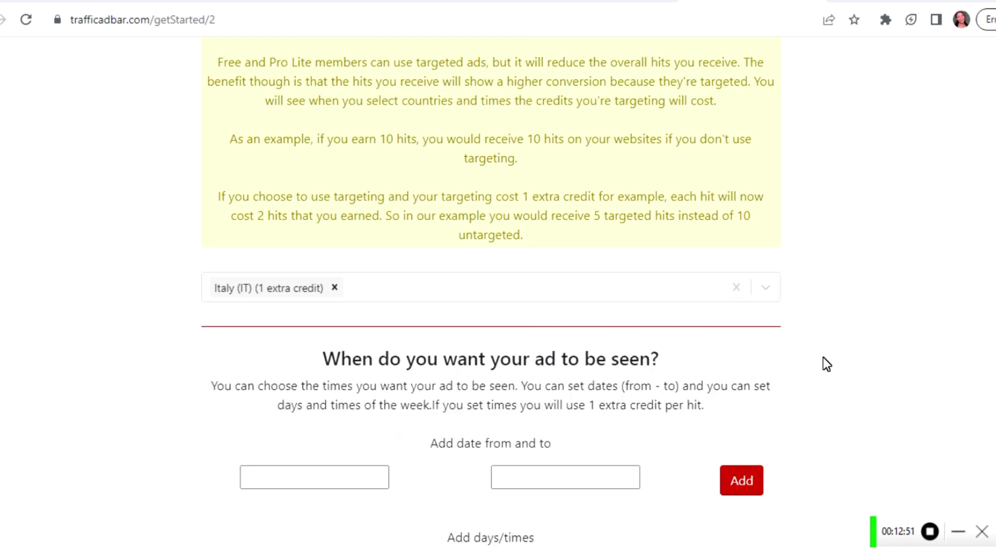
Step: Save the finished Italian ad, retrying after the first attempt
scroll(827, 365, down, 5)
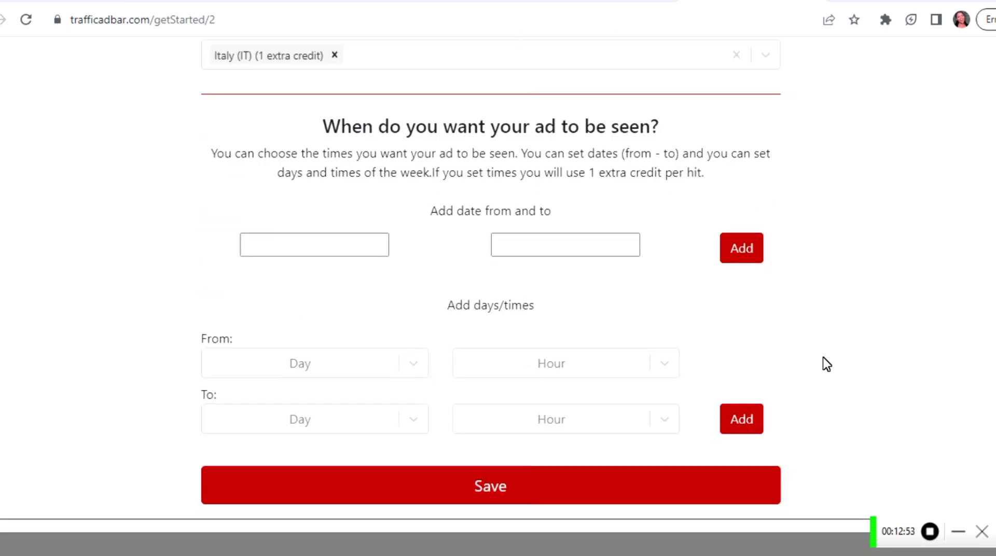
click(688, 492)
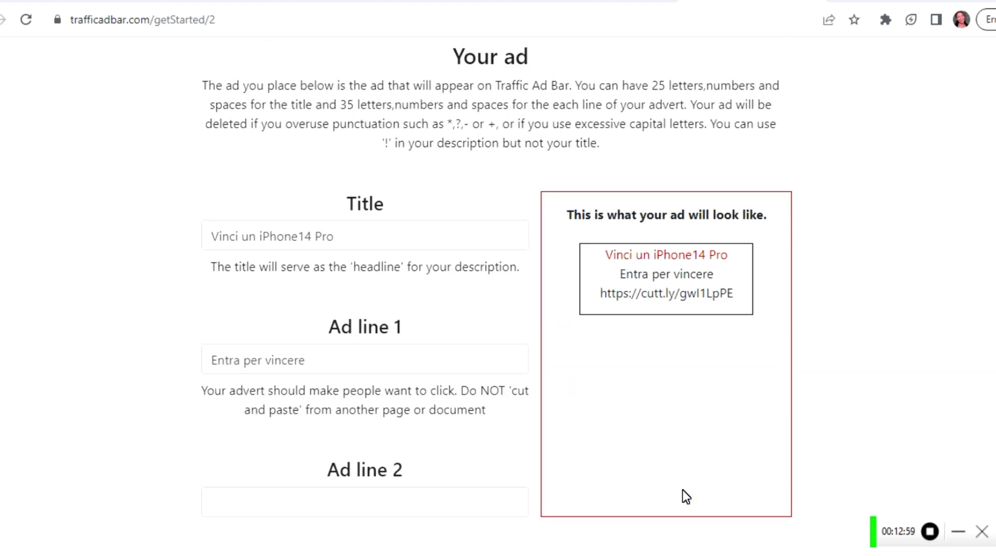
scroll(686, 496, down, 10)
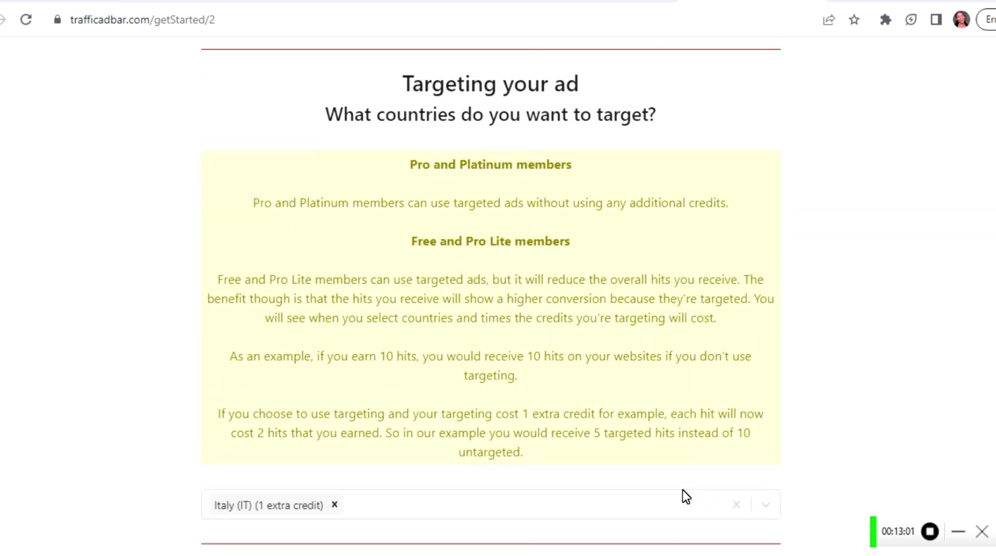
scroll(686, 496, down, 7)
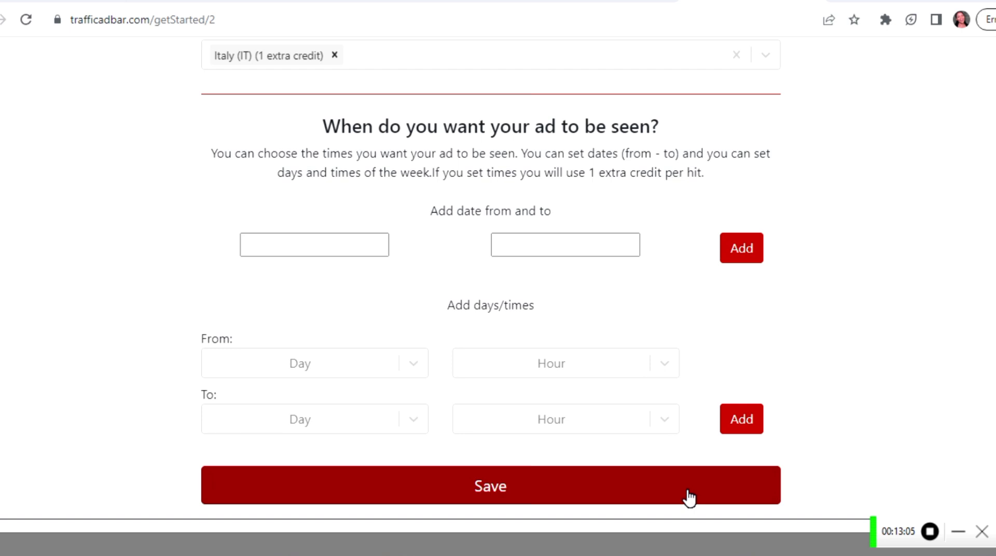
click(484, 490)
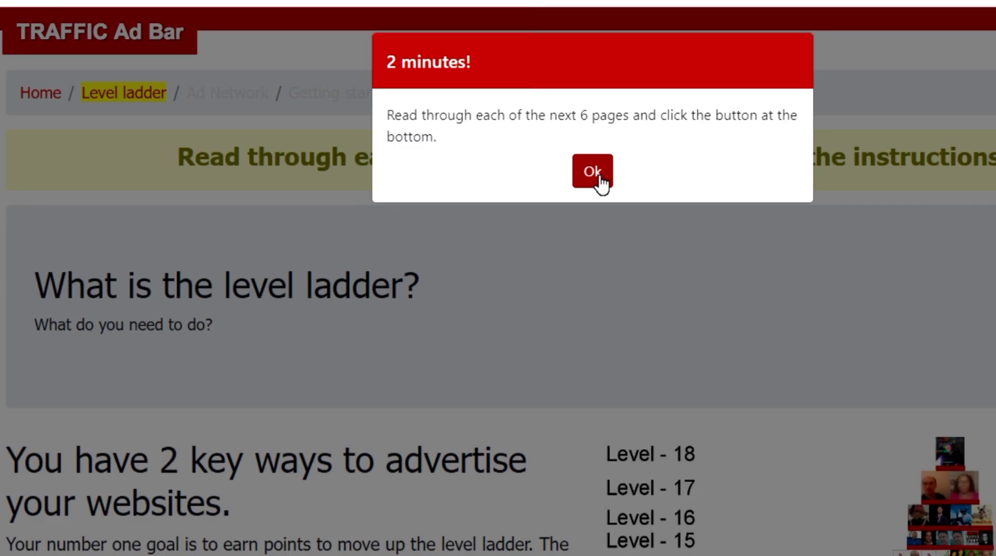
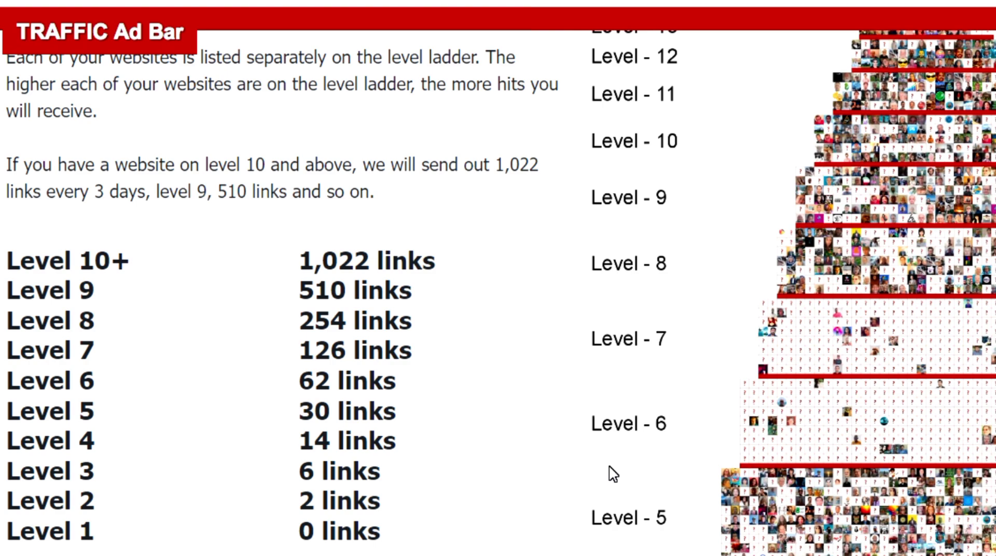
Step: Scroll back to the links-per-level table, from 1,022 links at Level 10+ down to Level 1
scroll(614, 475, up, 9)
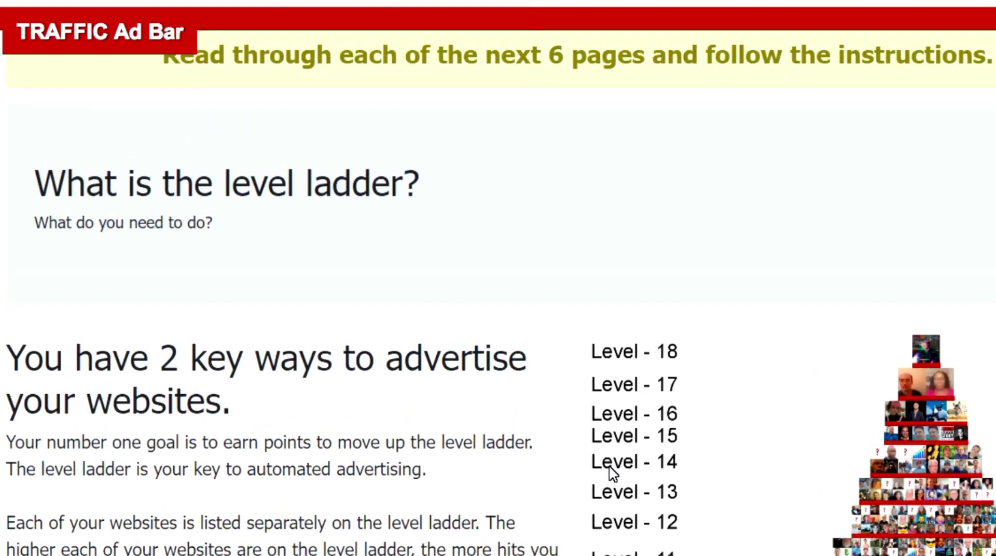
Step: Read through the level ladder table of links earned at each level
scroll(614, 474, down, 2)
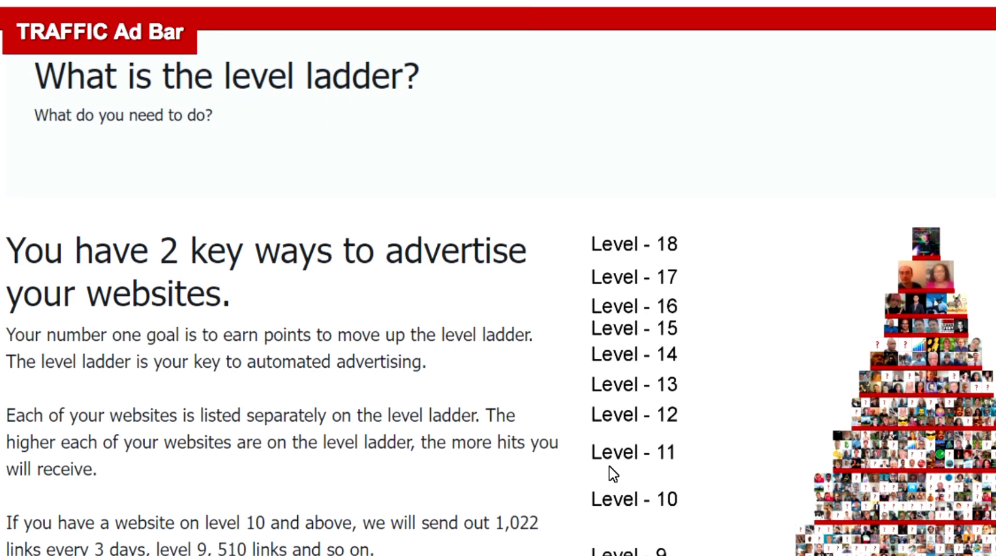
scroll(614, 474, up, 1)
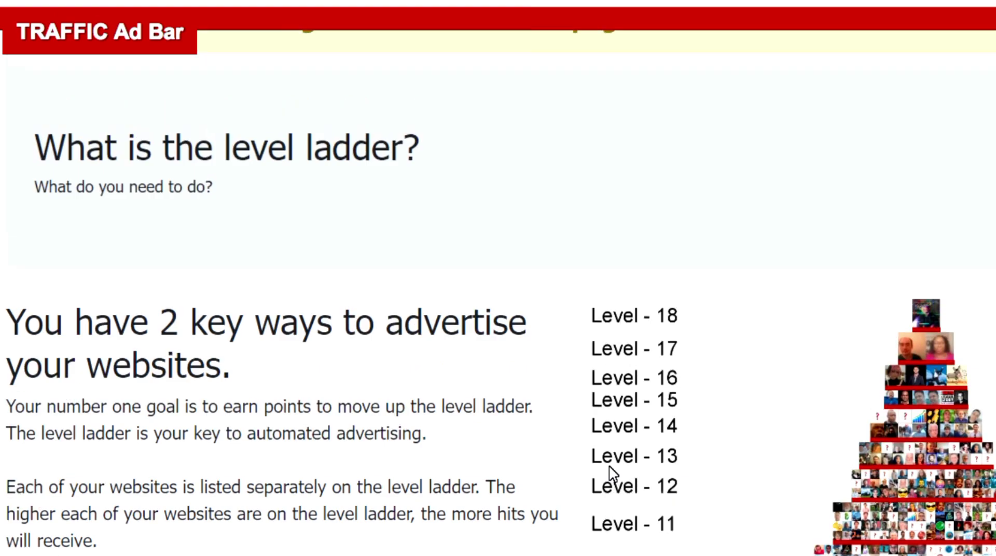
scroll(614, 474, up, 2)
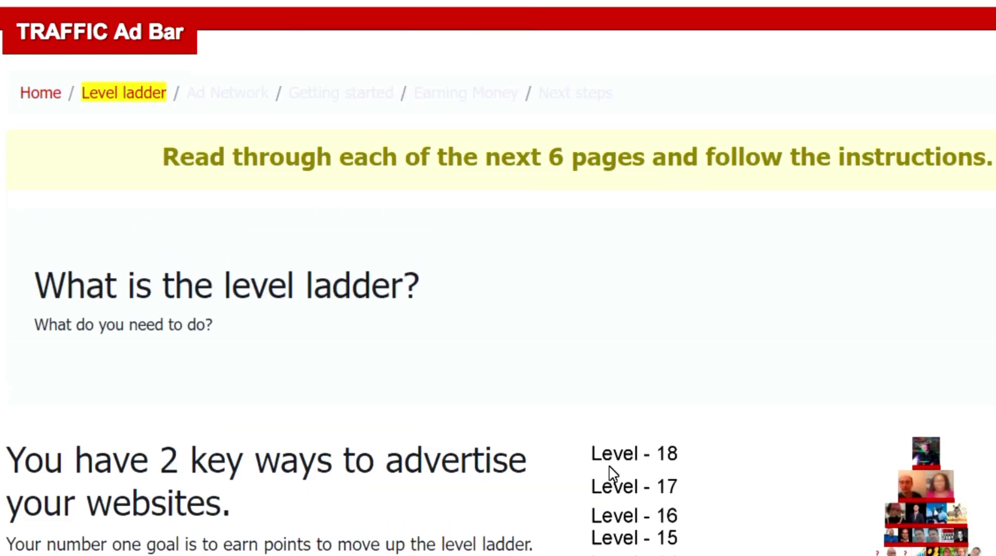
scroll(614, 474, down, 4)
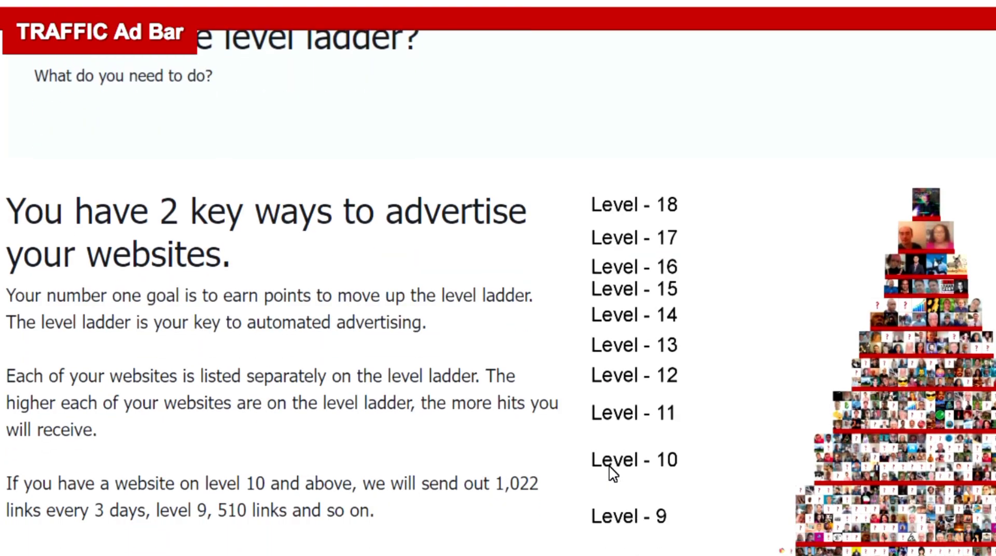
scroll(614, 474, down, 1)
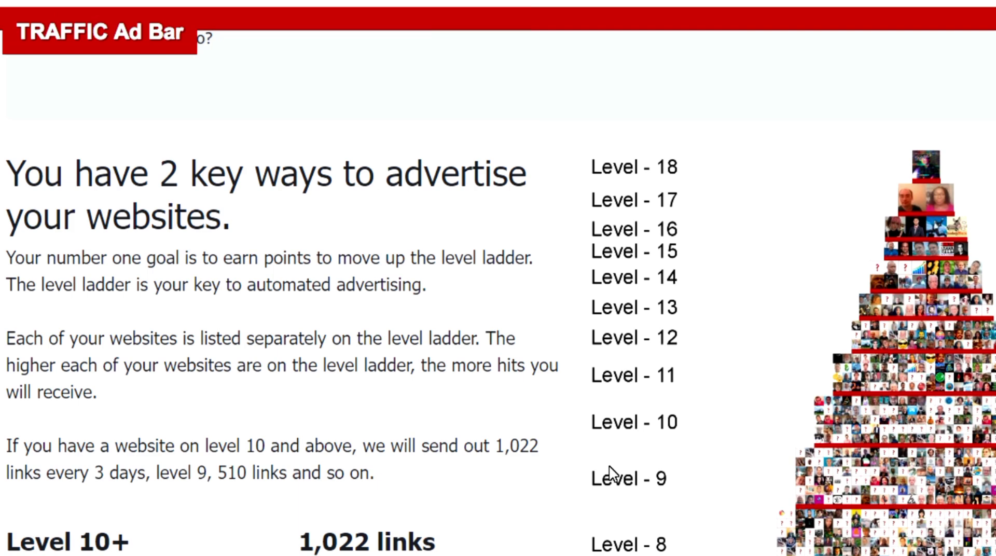
scroll(614, 474, down, 1)
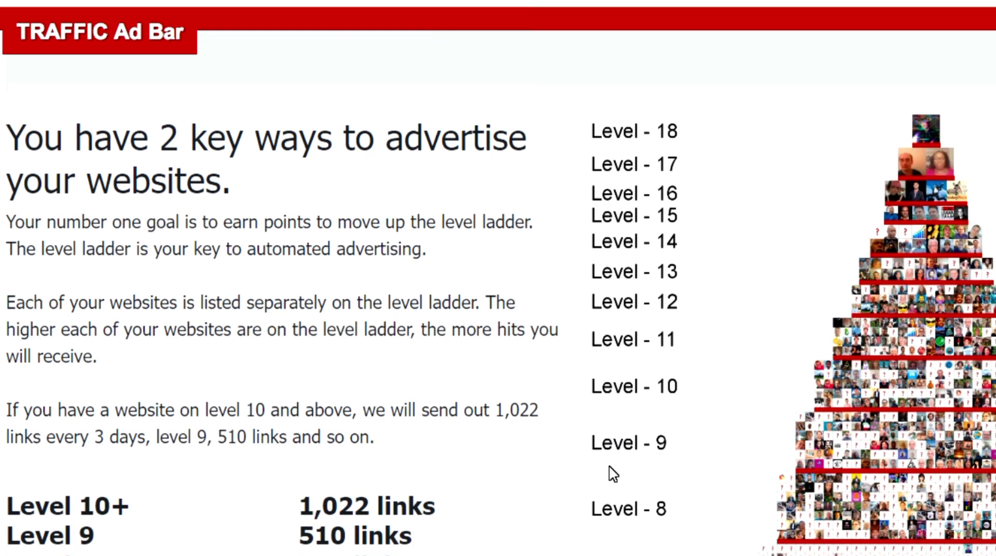
scroll(614, 474, down, 2)
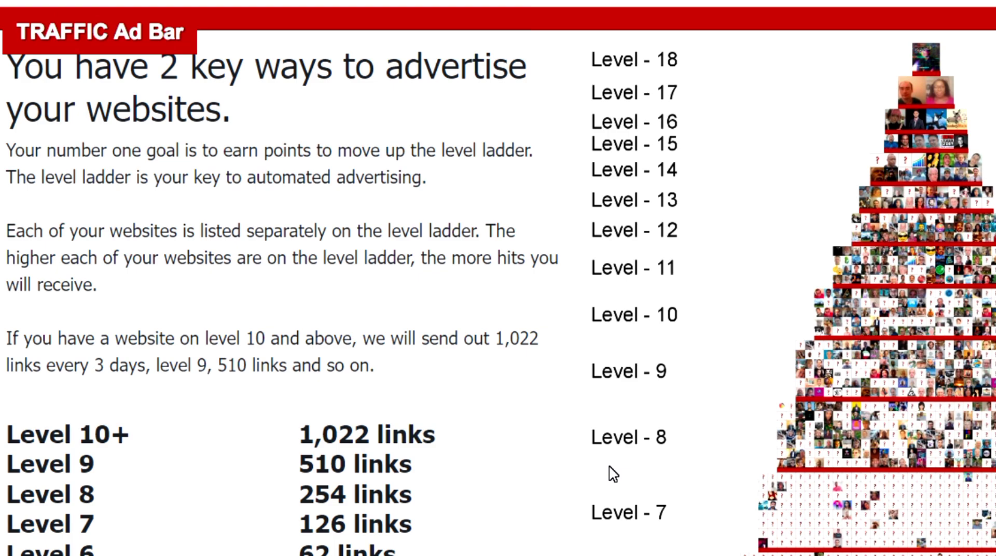
Step: Reach the bottom at Level 1 and follow the red banner about earning hits through the Ad Network
scroll(614, 474, up, 1)
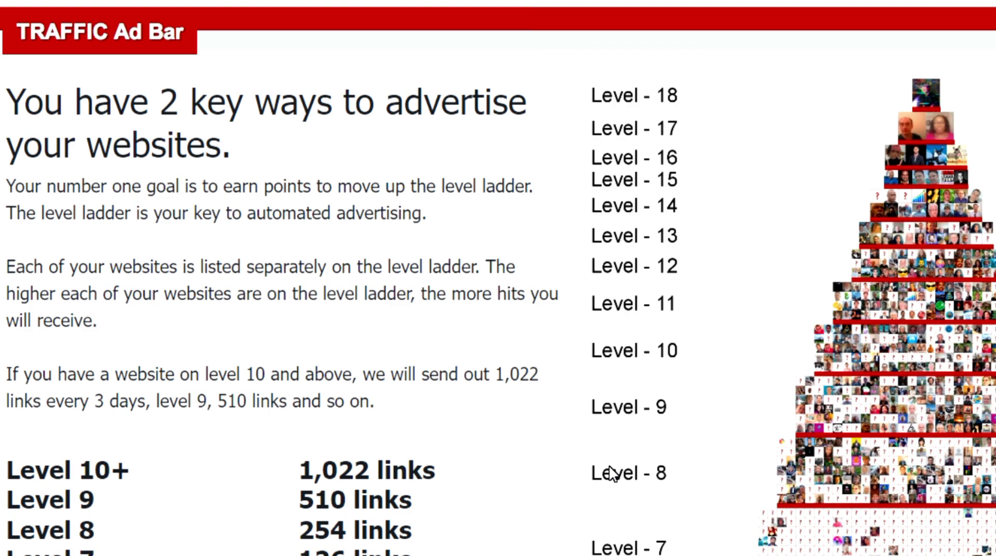
scroll(612, 473, down, 6)
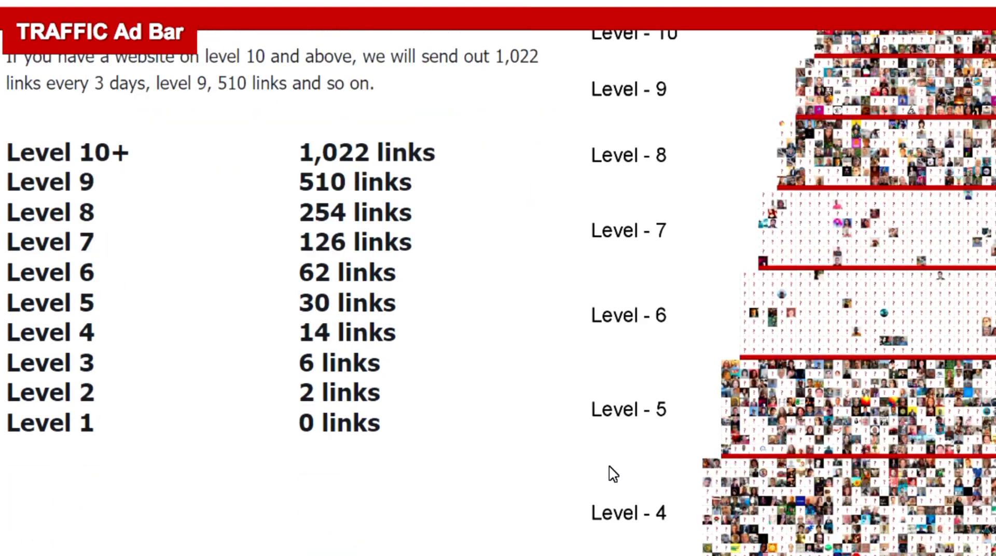
scroll(613, 473, down, 2)
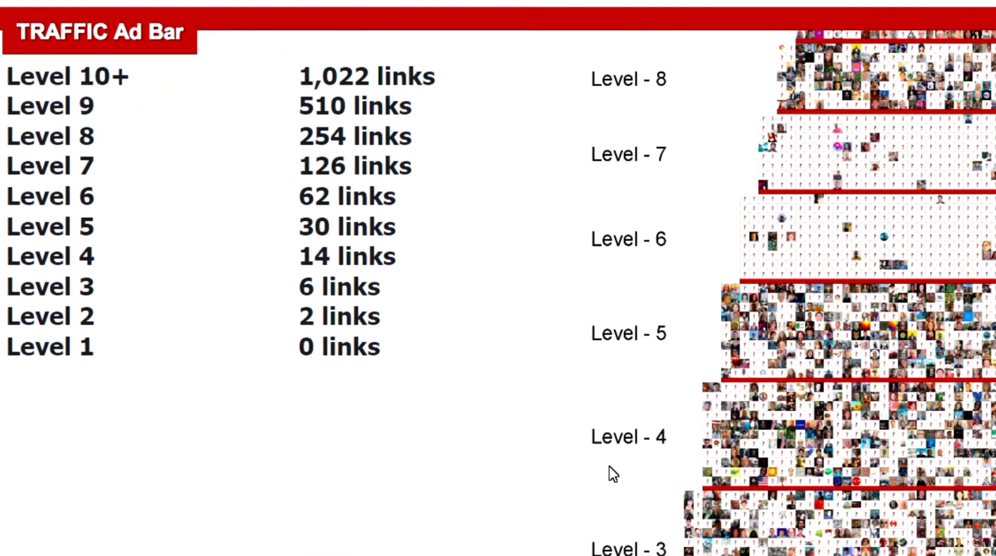
scroll(613, 473, up, 1)
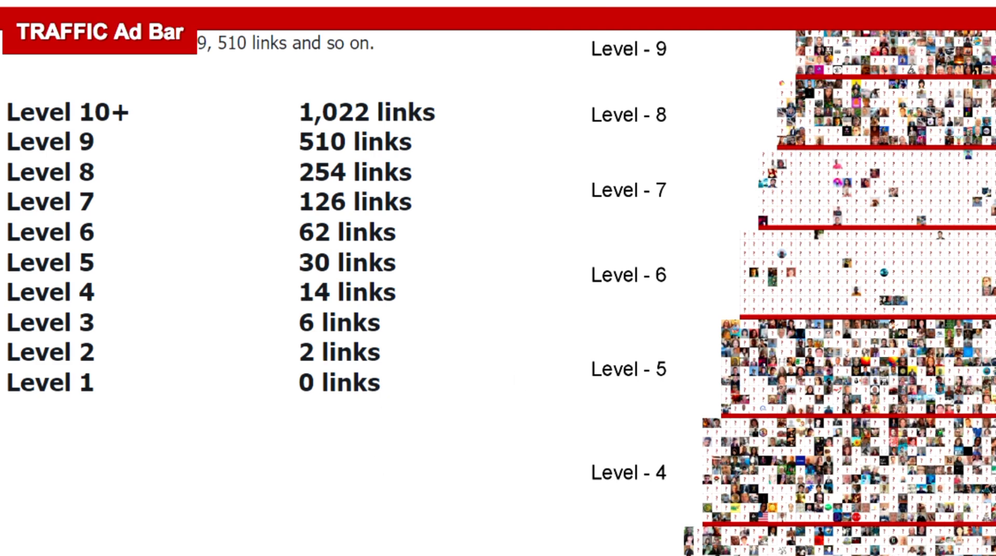
scroll(457, 370, down, 2)
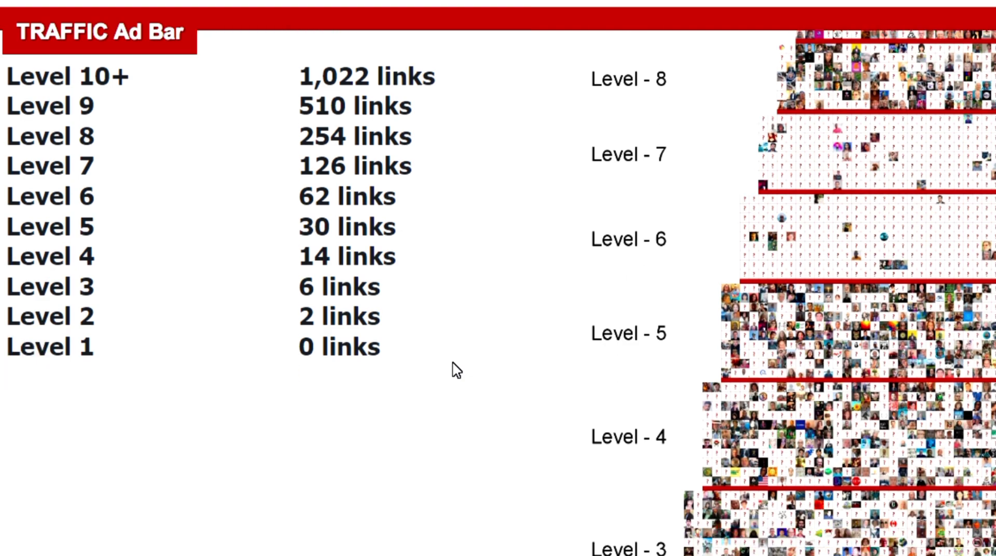
scroll(457, 370, down, 12)
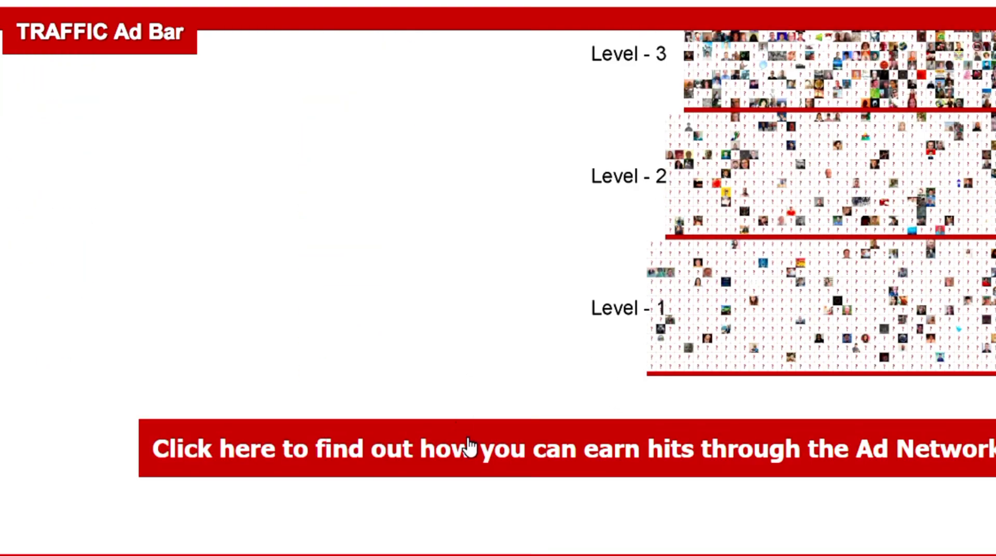
click(469, 446)
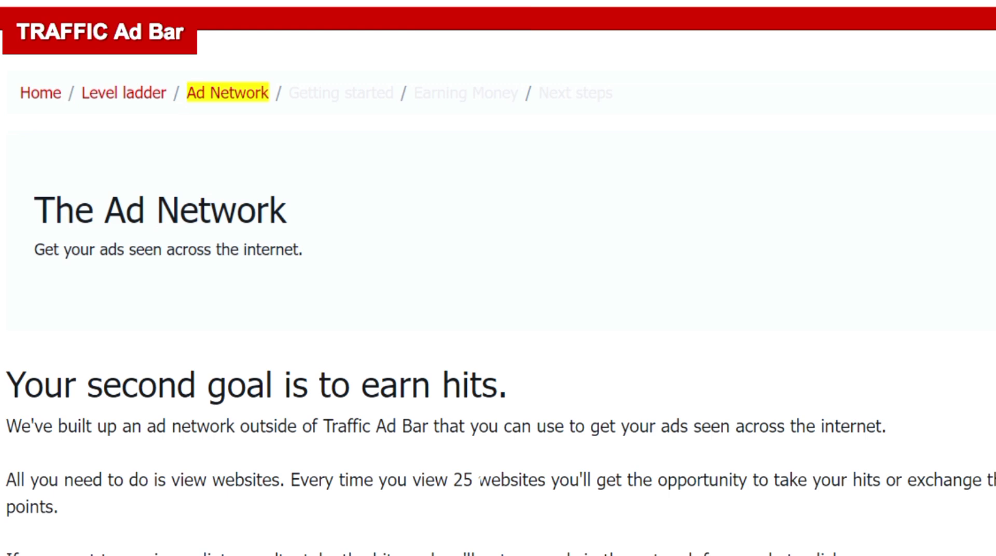
Step: Read the Ad Network page and follow the red 'find out how you can earn money' button
scroll(475, 482, down, 6)
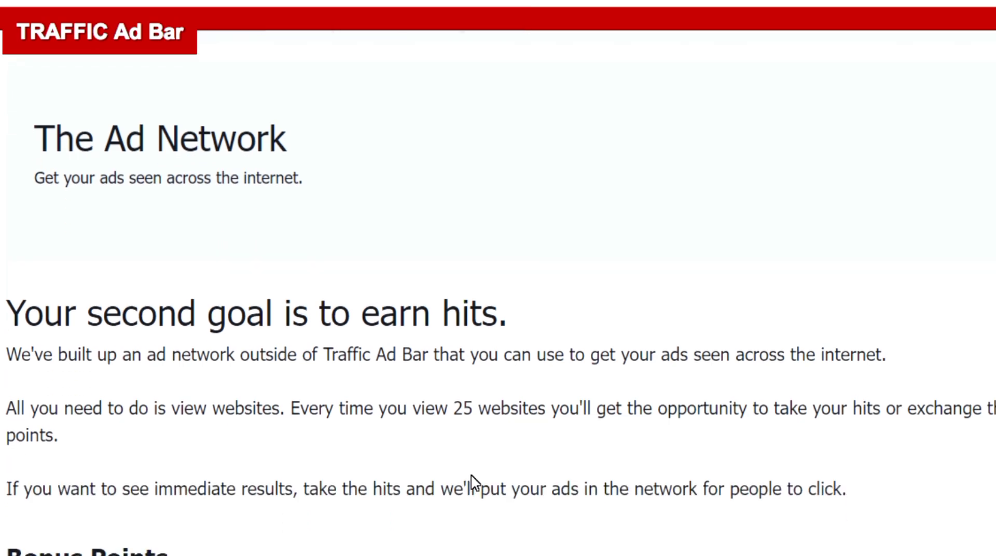
scroll(475, 483, down, 1)
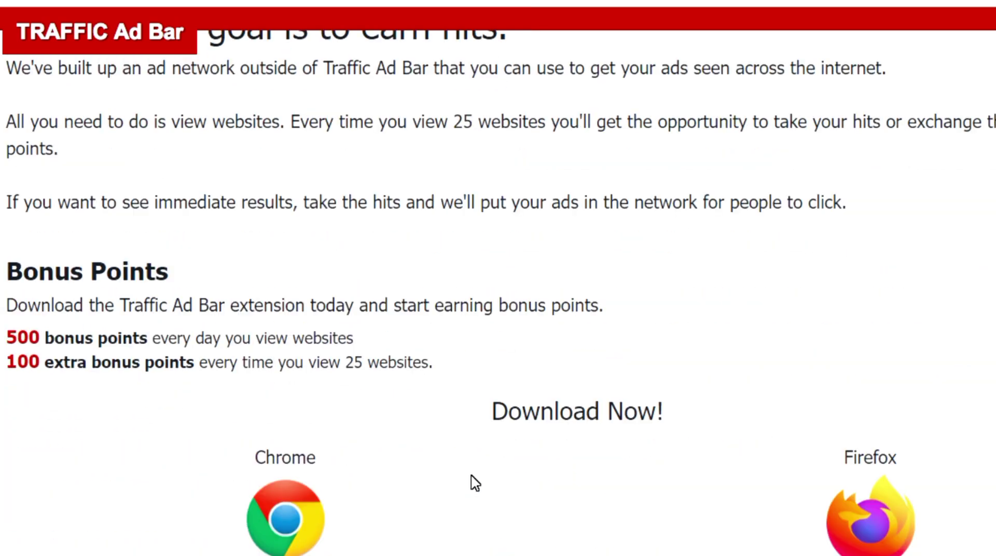
scroll(475, 482, down, 6)
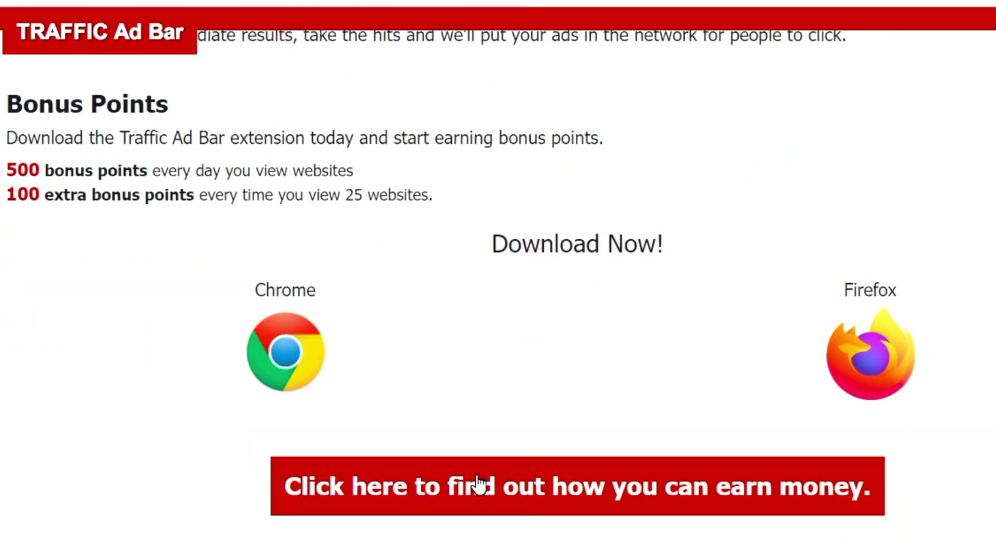
scroll(478, 485, up, 1)
scroll(477, 484, up, 10)
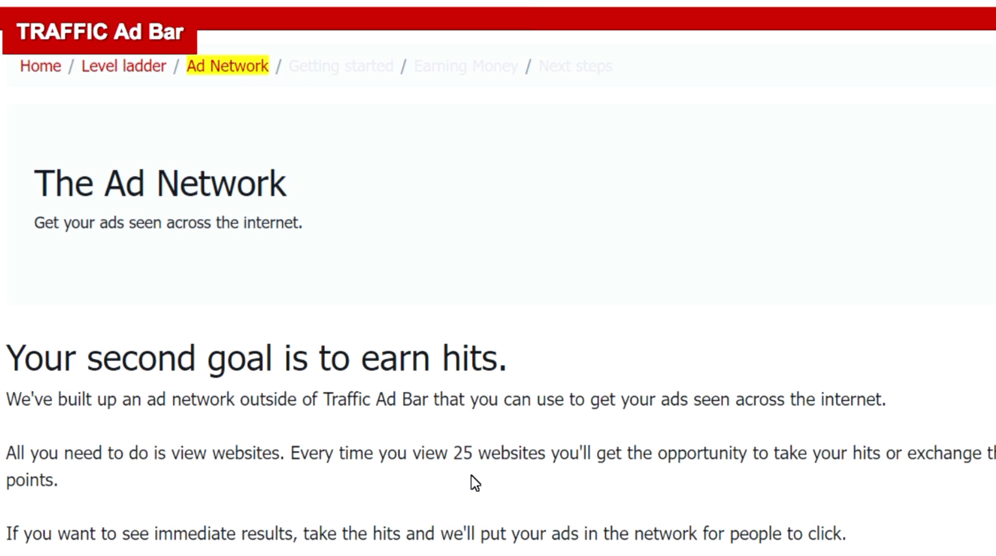
scroll(475, 483, down, 2)
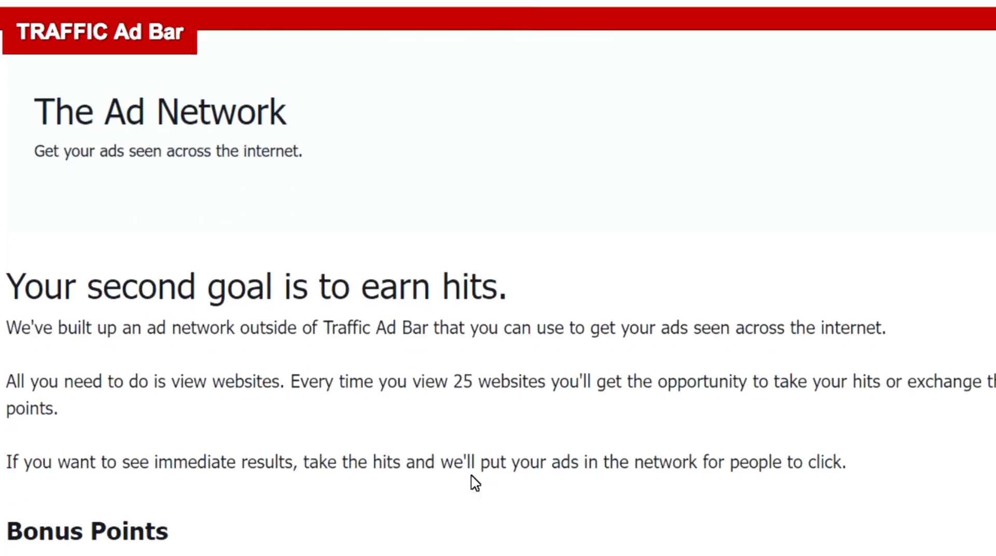
scroll(476, 483, down, 2)
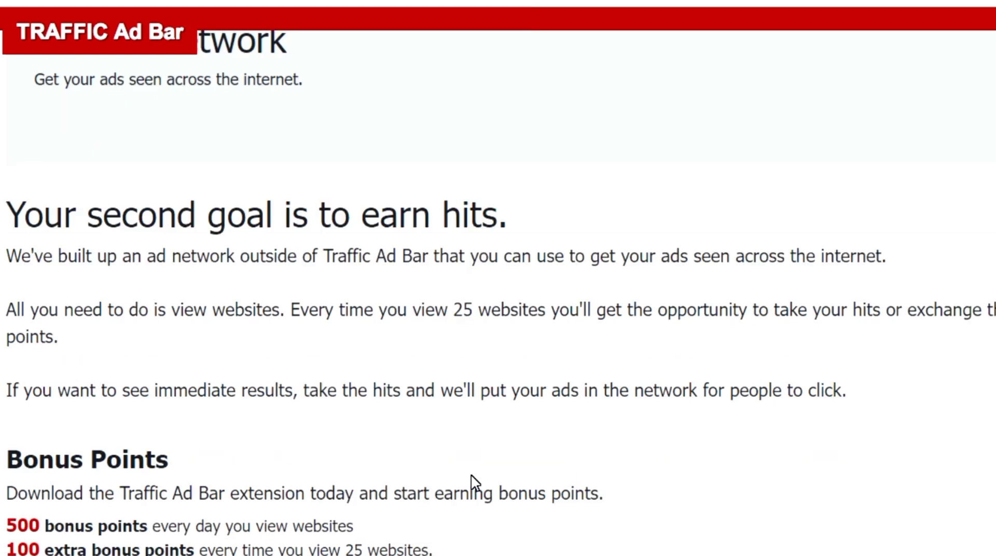
scroll(475, 484, down, 2)
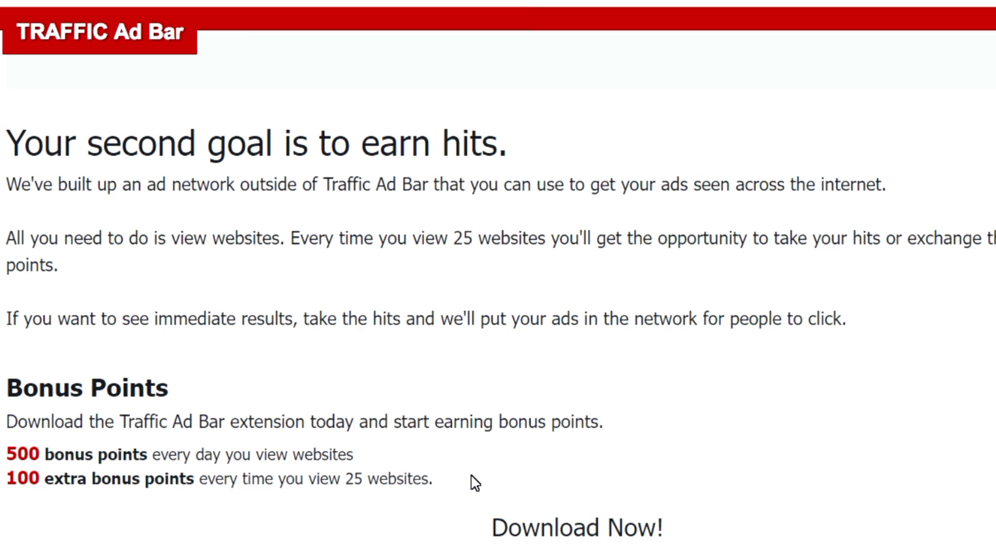
scroll(475, 483, down, 5)
click(492, 444)
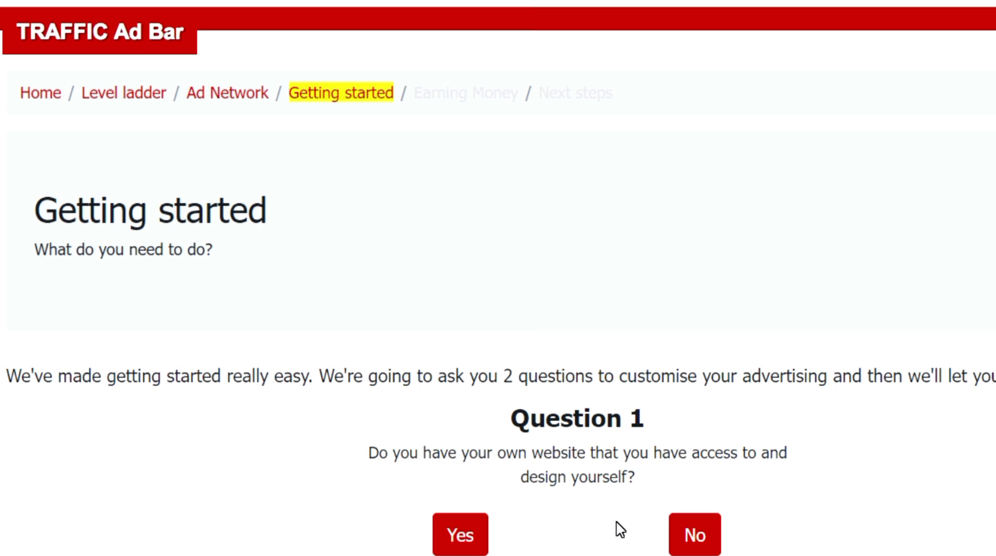
Step: Answer No to having your own website and No to using other traffic exchanges
scroll(626, 532, down, 1)
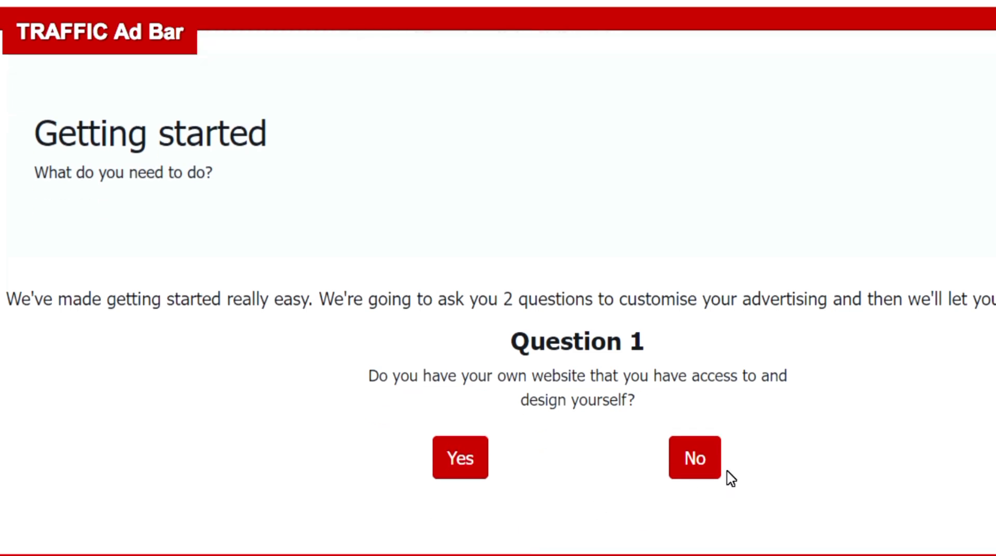
click(700, 467)
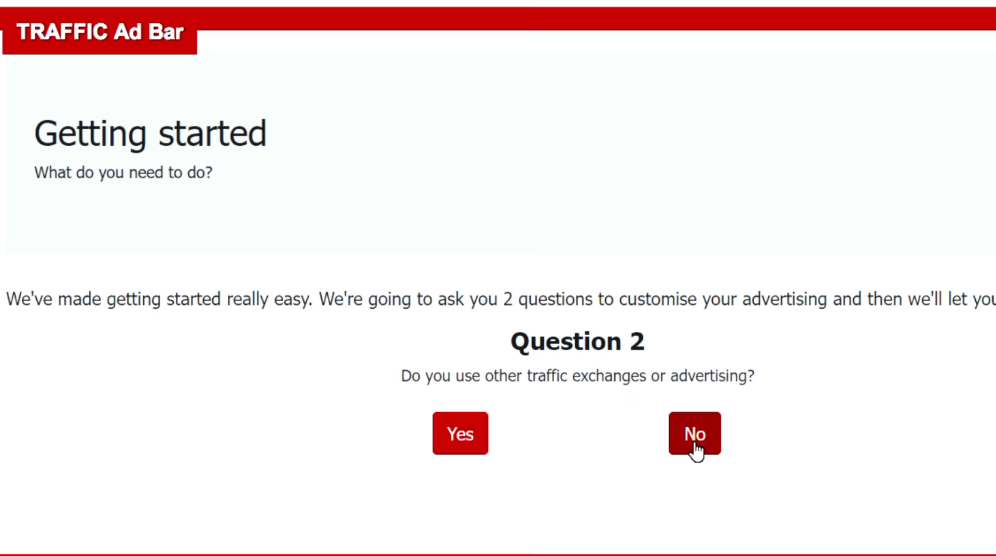
click(692, 443)
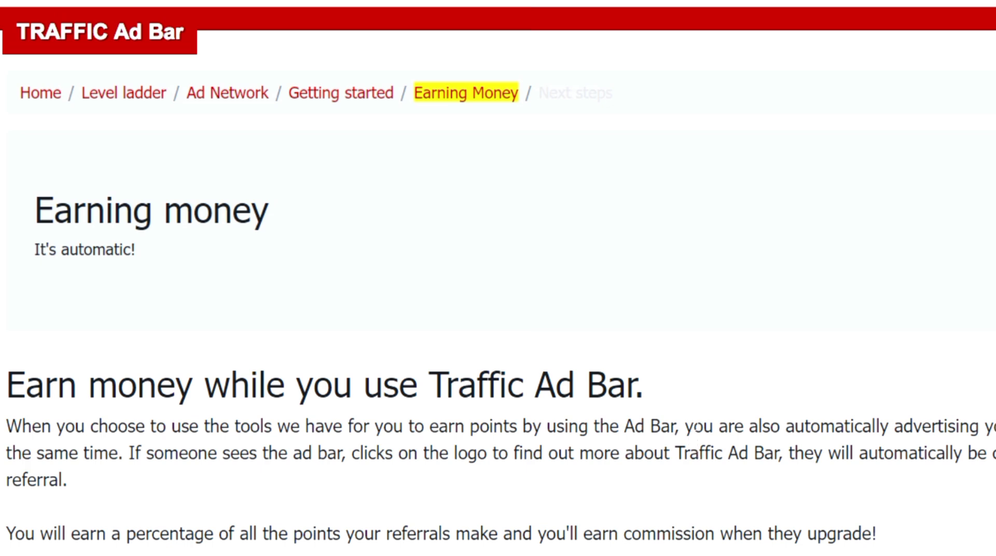
scroll(697, 428, down, 5)
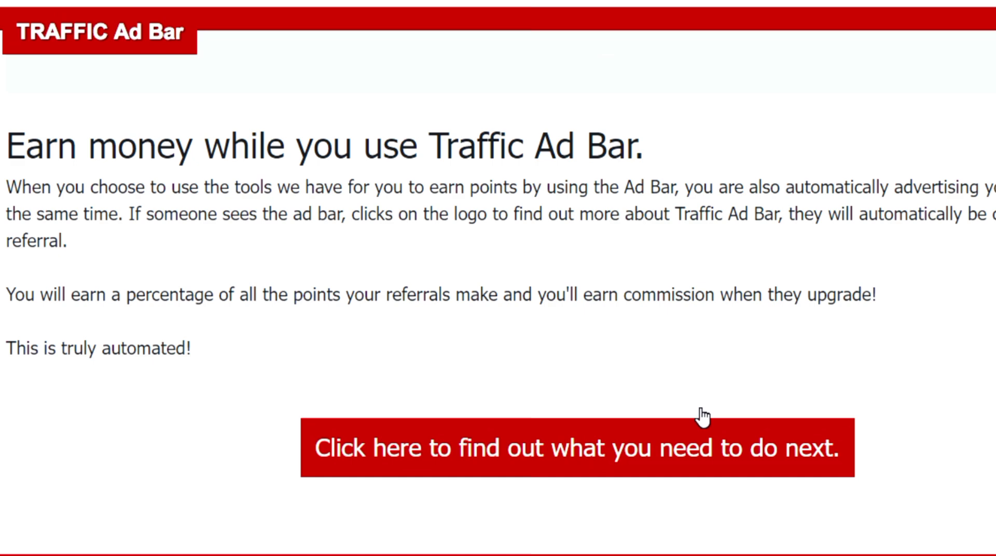
Step: Continue to Next steps, dismiss the 'Almost finished!' notice, and get started in the member area
click(703, 448)
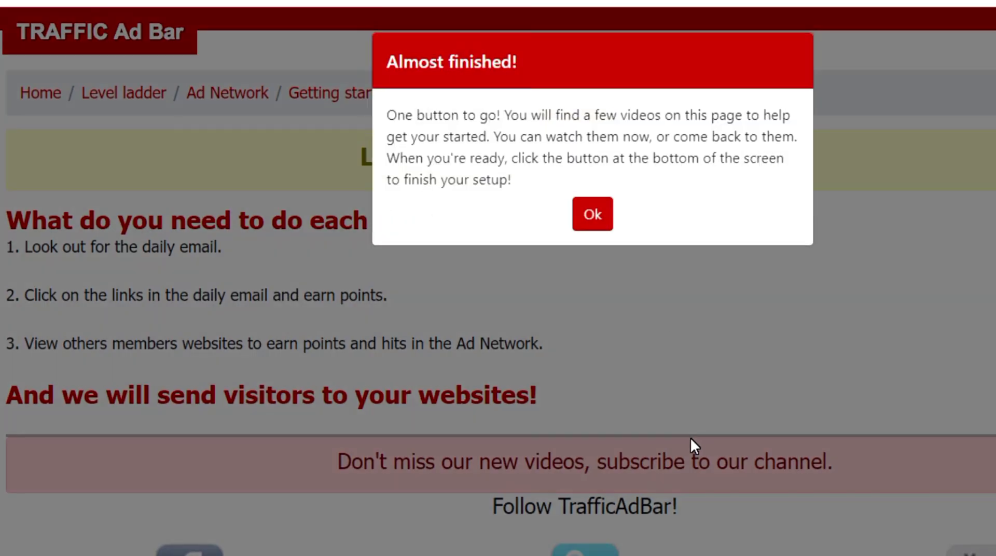
click(592, 215)
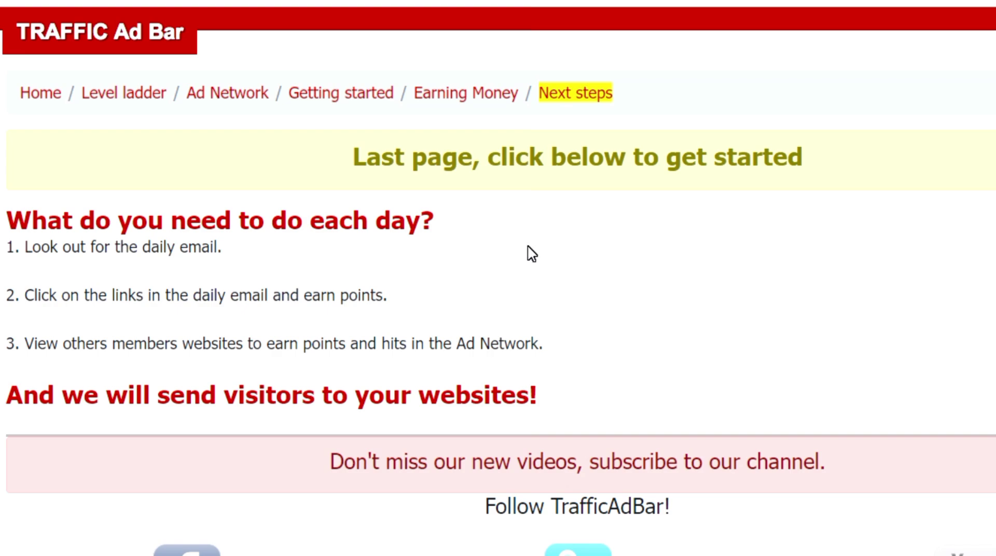
scroll(532, 254, down, 15)
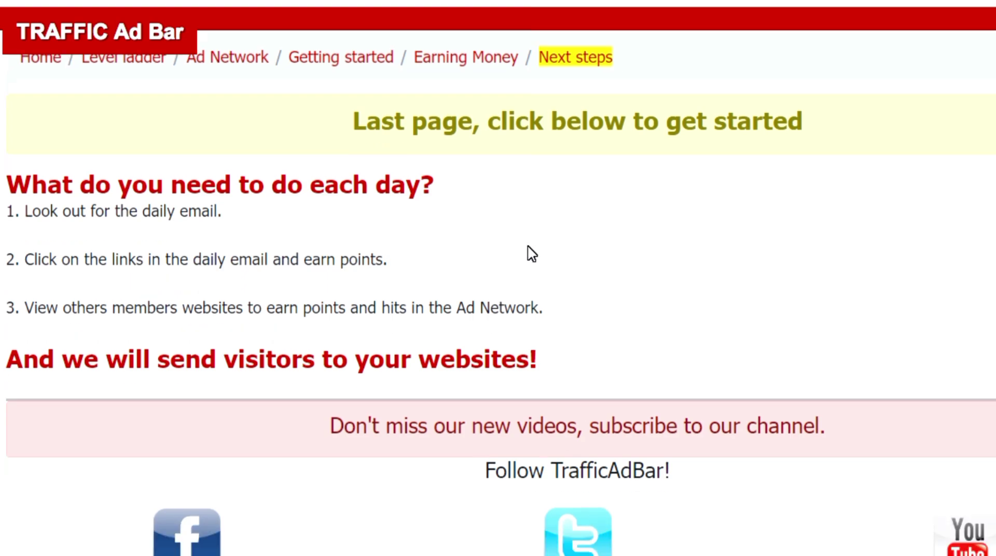
scroll(532, 254, down, 1)
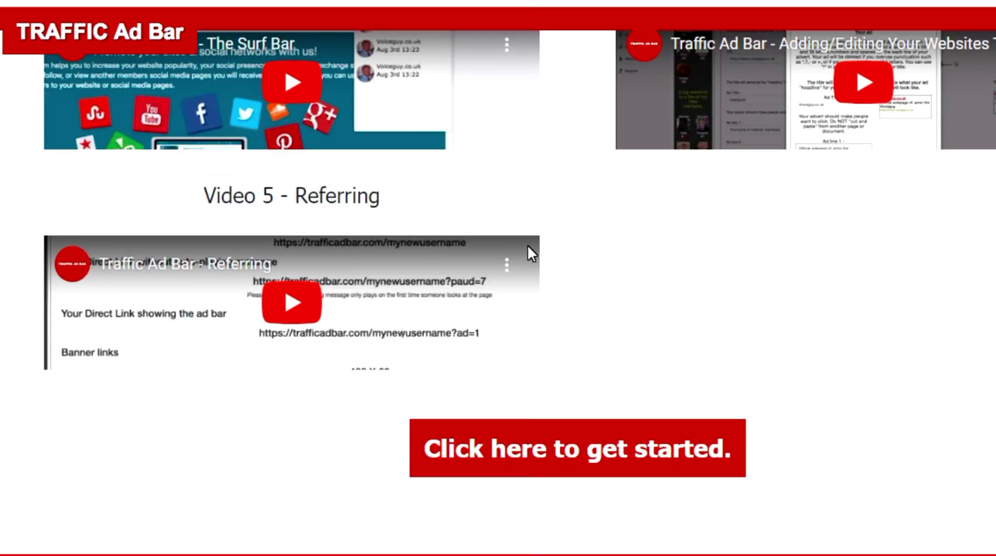
click(590, 447)
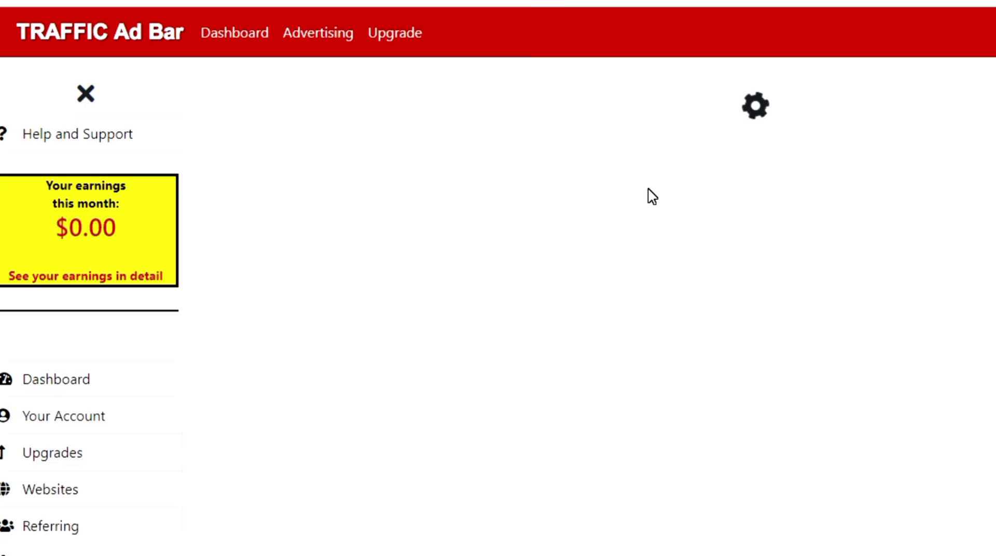
Step: Go to Websites > Your websites and view the suspended 'Vinci un iPhone14 Pro' listing
scroll(647, 354, up, 15)
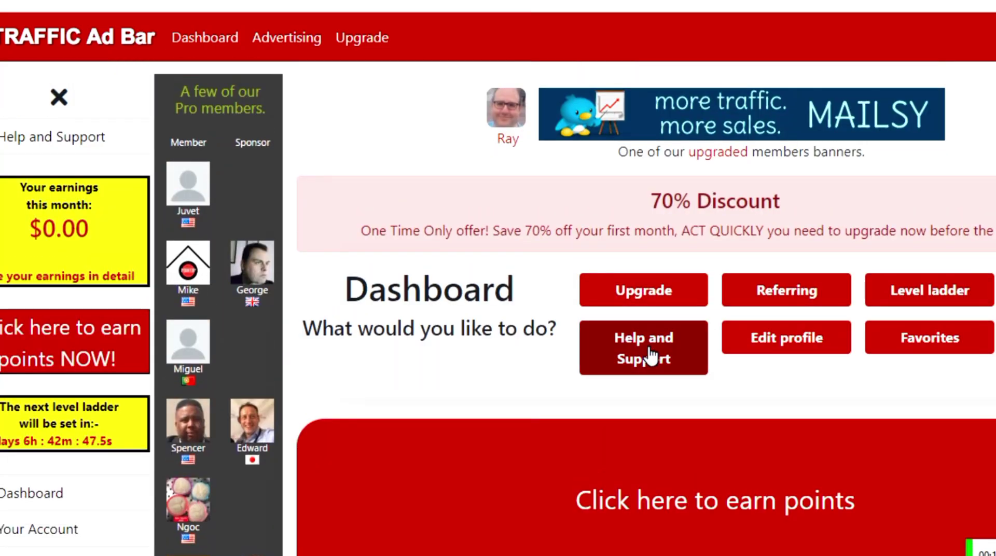
scroll(648, 355, down, 8)
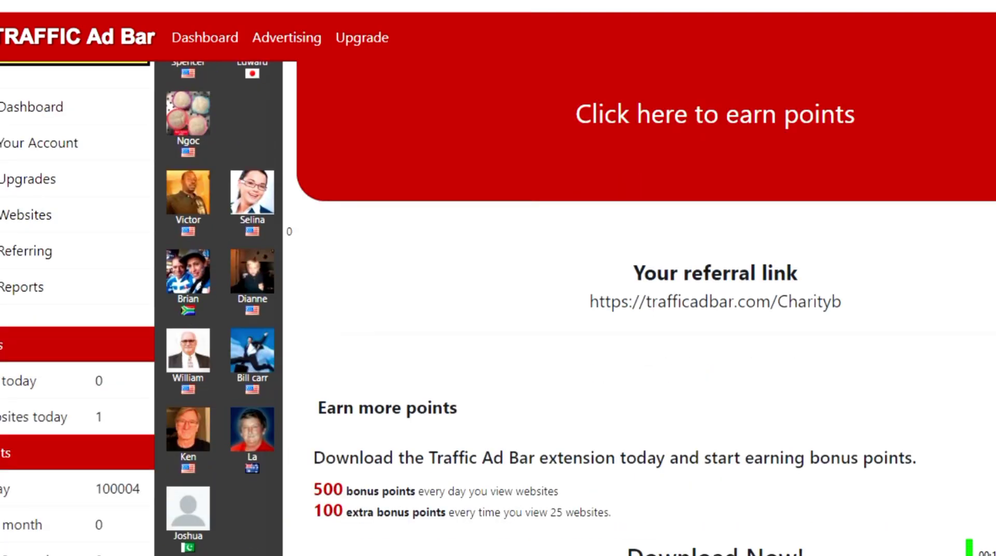
click(55, 228)
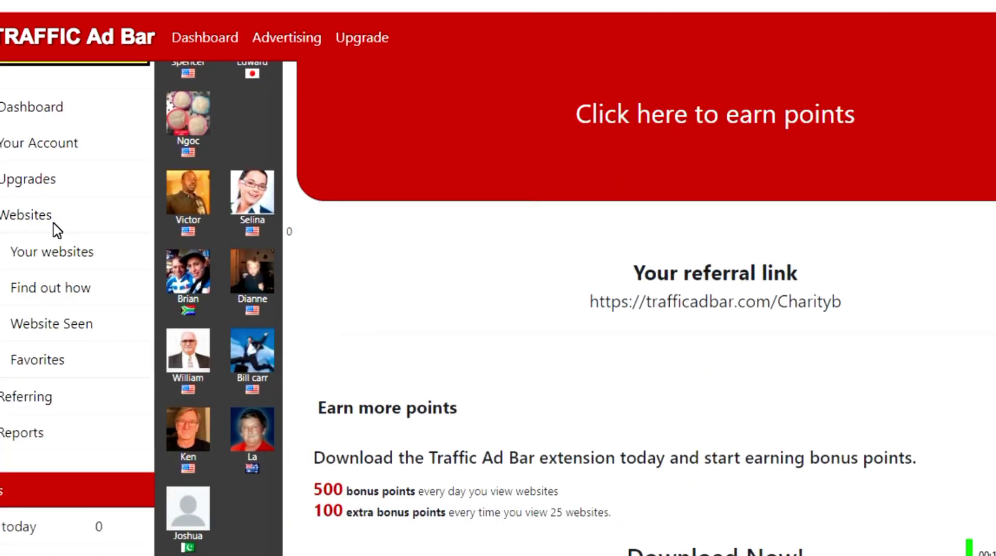
click(56, 253)
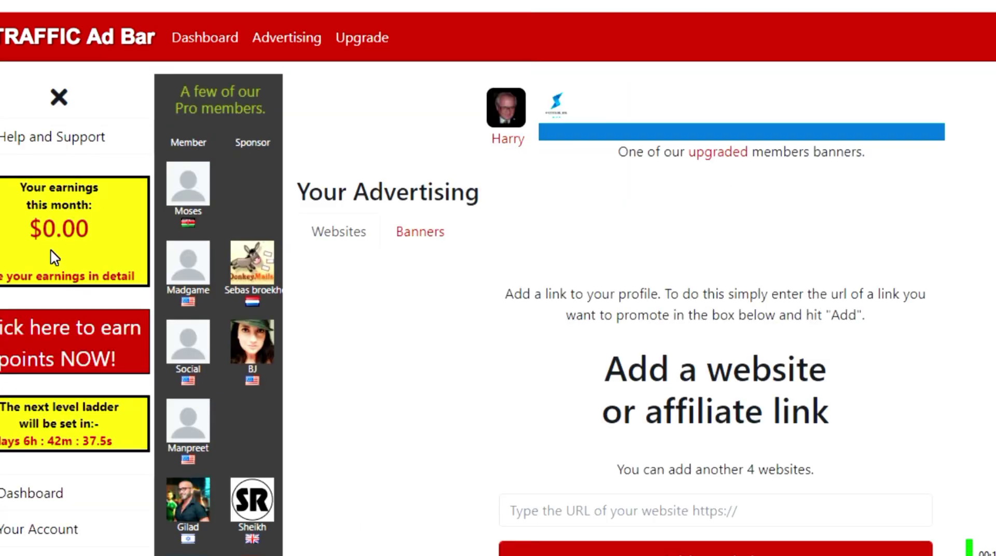
scroll(585, 403, down, 10)
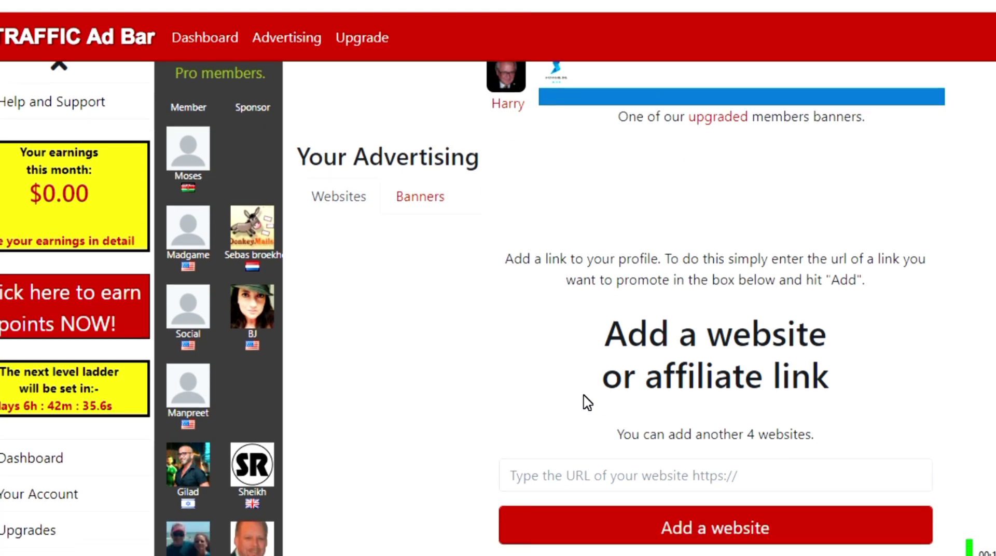
scroll(587, 403, up, 5)
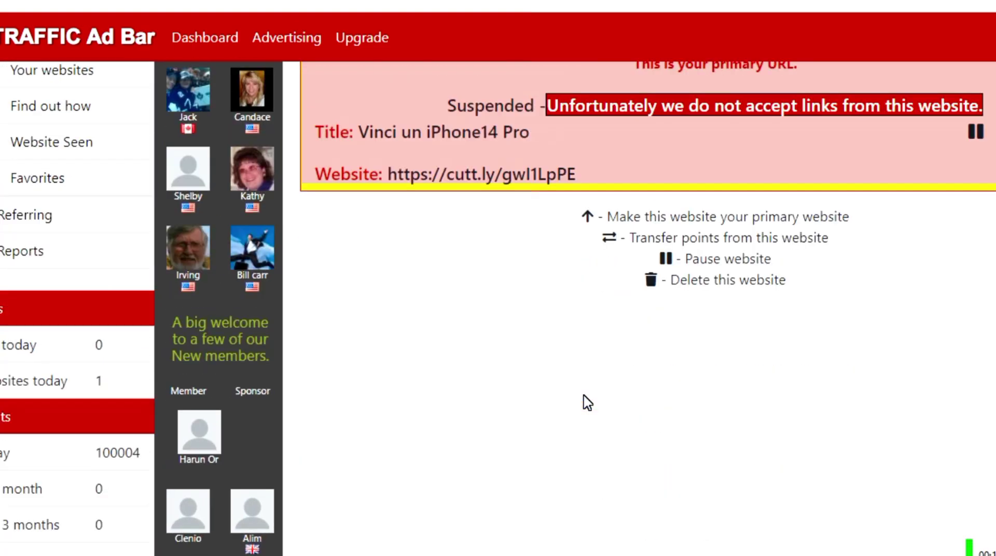